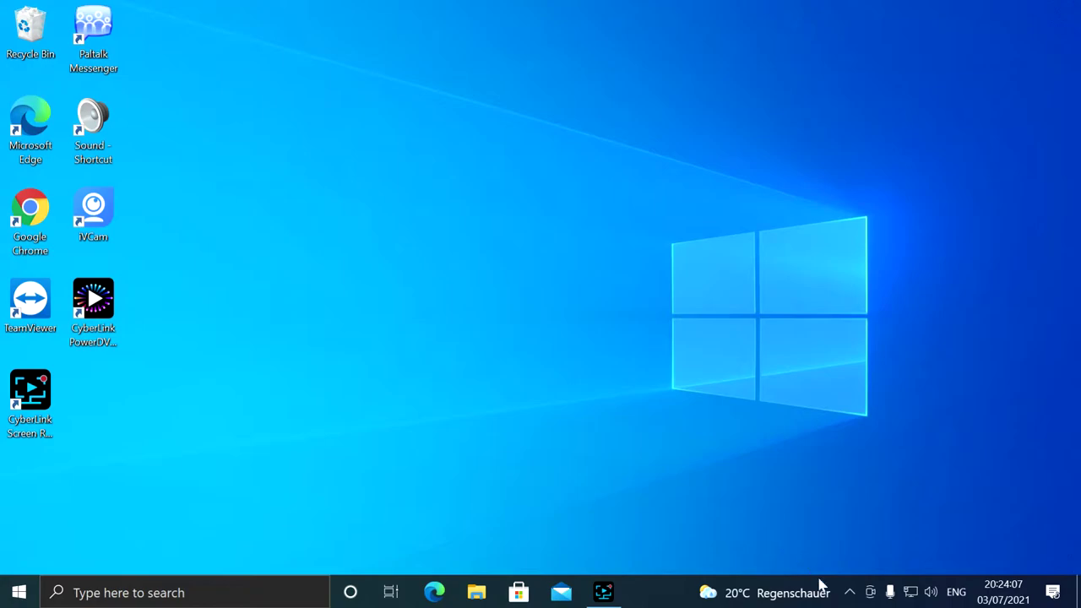
# - Open the Sound Blaster Pro Studio control panel from the hidden system tray icons and move its window aside
pyautogui.click(849, 594)
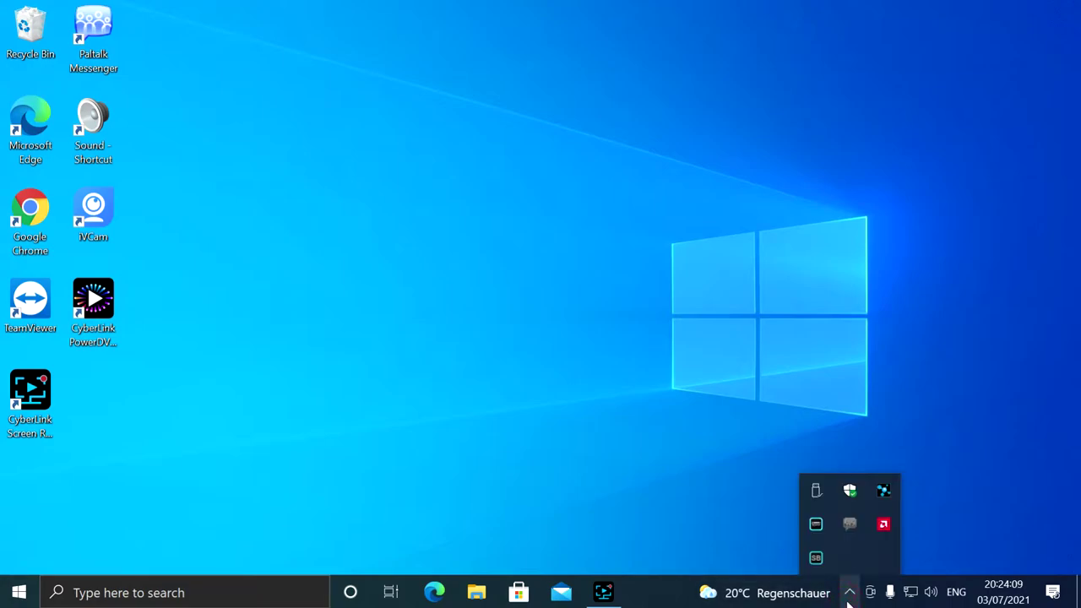
pyautogui.click(817, 558)
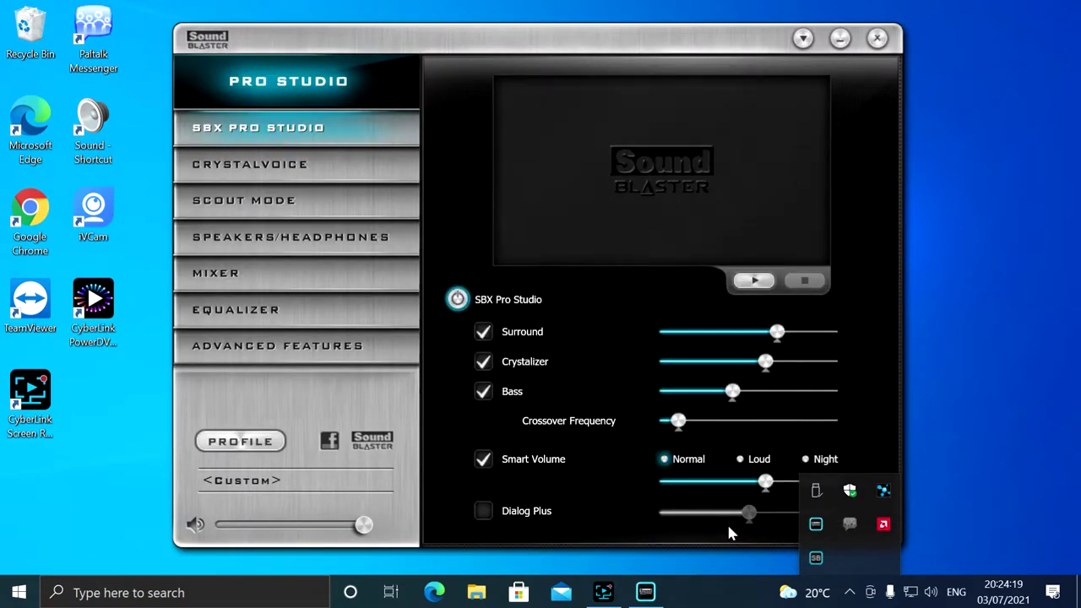
pyautogui.moveTo(691, 48); pyautogui.dragTo(548, 36)
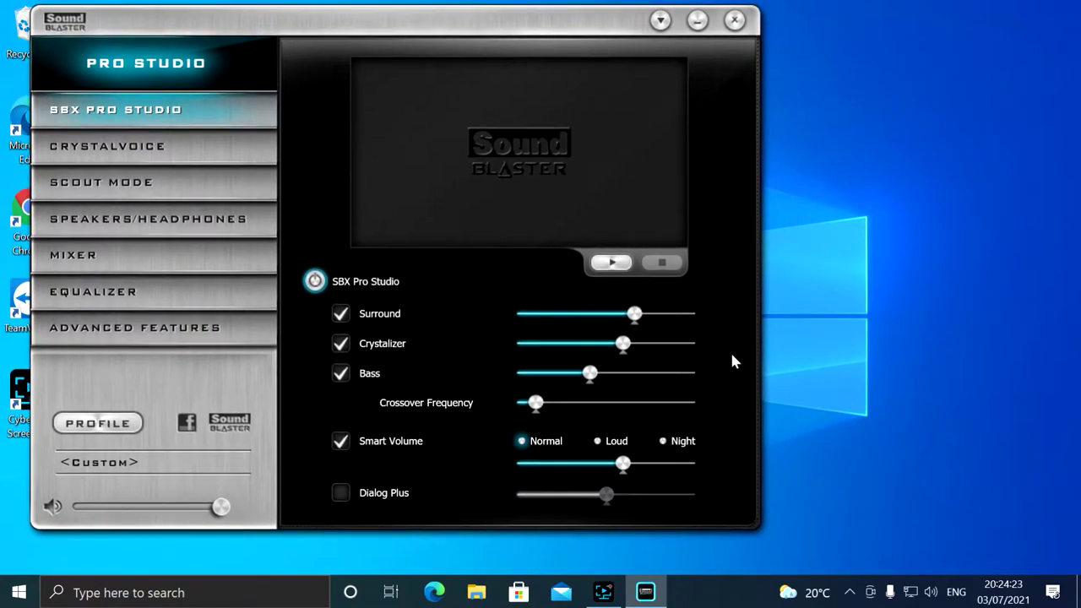
pyautogui.click(849, 592)
# - Launch the Sound Blaster Audigy 5/Rx Control Panel from the Creative program folder and move it off the Pro Studio window
pyautogui.click(19, 592)
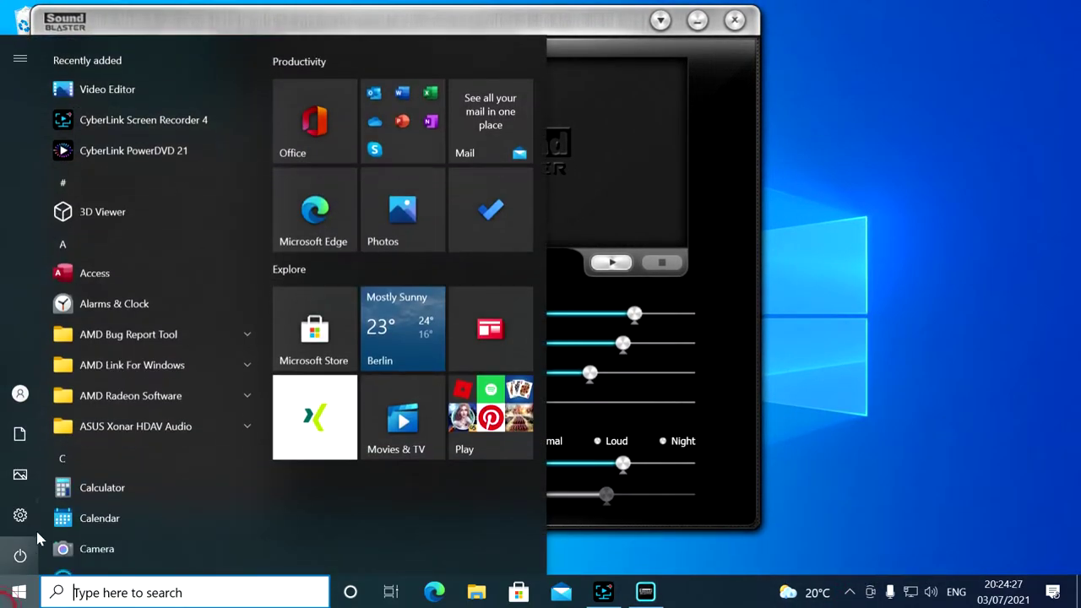
pyautogui.scroll(-3, 73, 386)
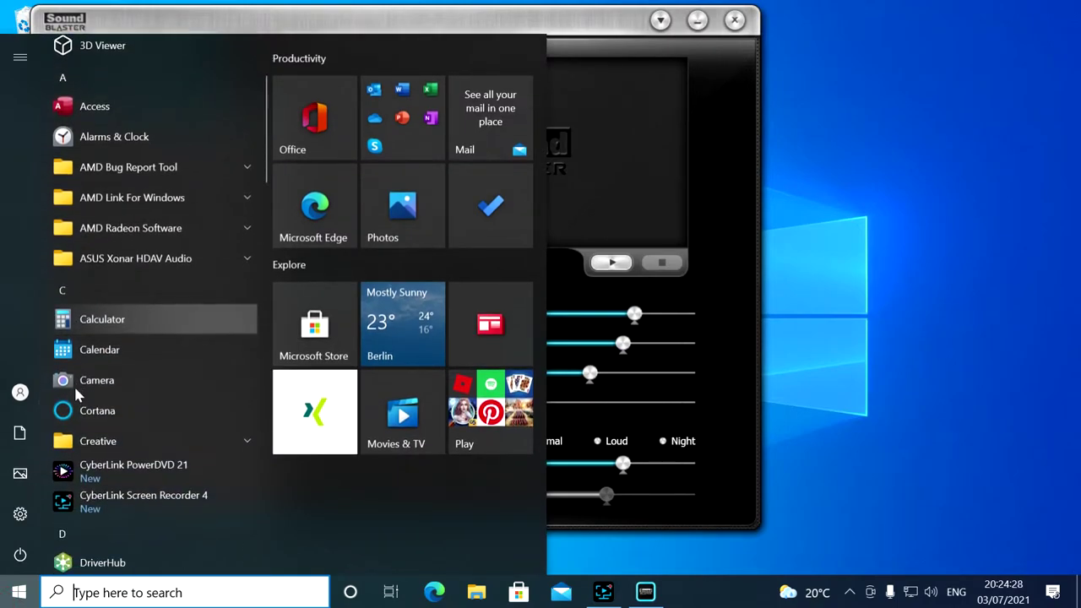
pyautogui.click(143, 448)
pyautogui.scroll(-5, 147, 456)
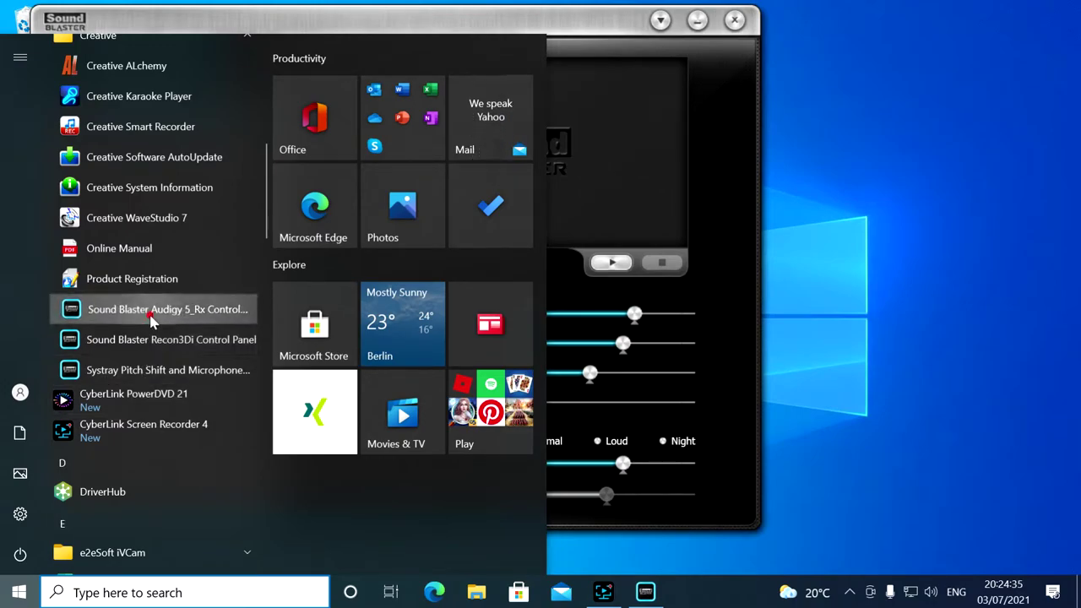
pyautogui.click(150, 311)
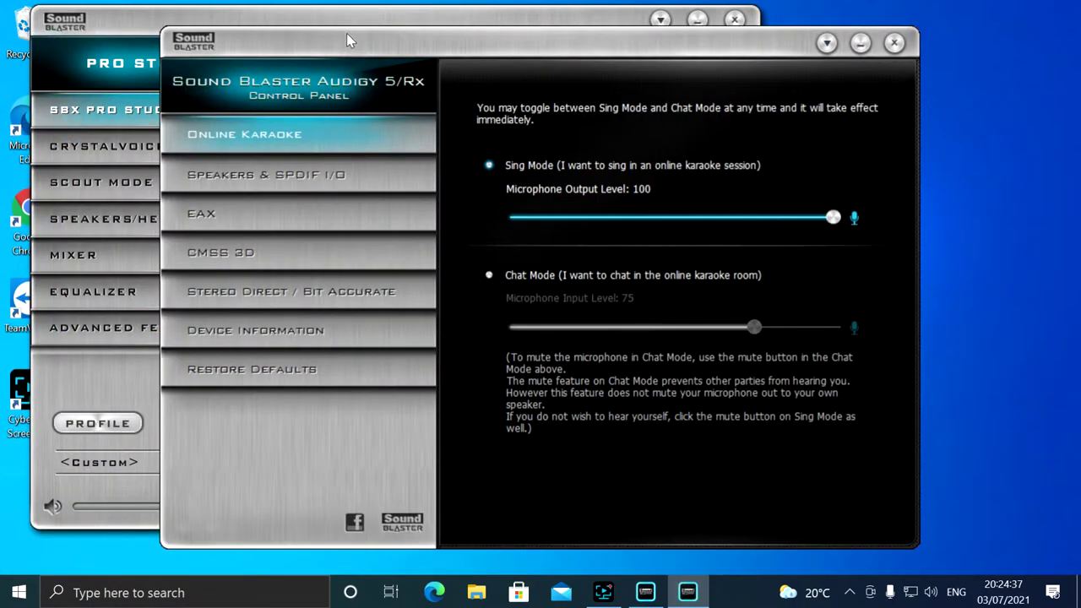
pyautogui.moveTo(347, 33); pyautogui.dragTo(603, 101)
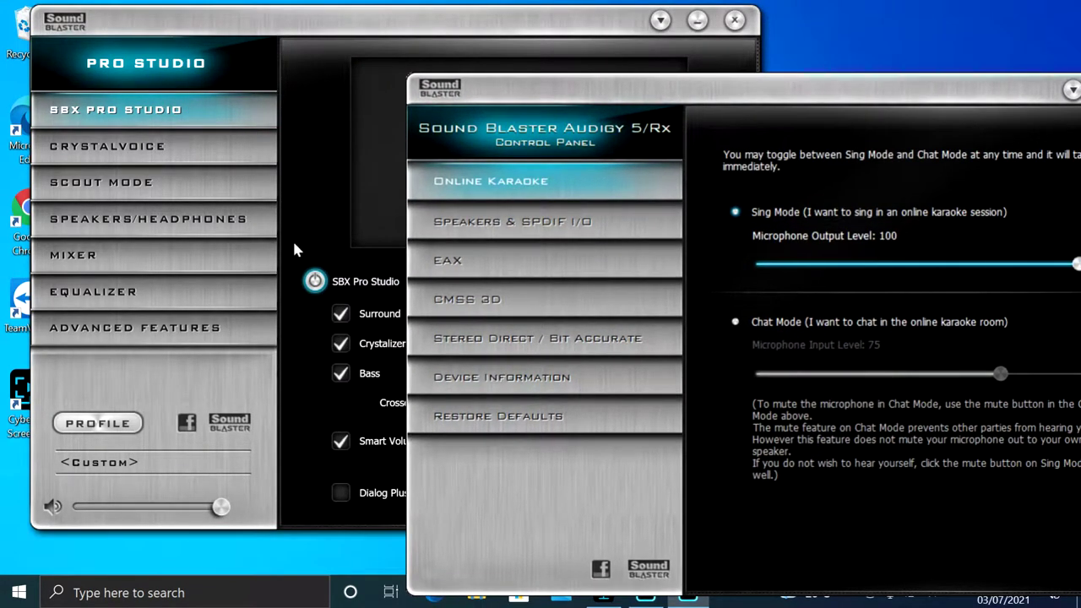
# - Bring Pro Studio to the front and review its CrystalVoice, Speakers/Headphones, Scout Mode and Mixer pages
pyautogui.click(306, 202)
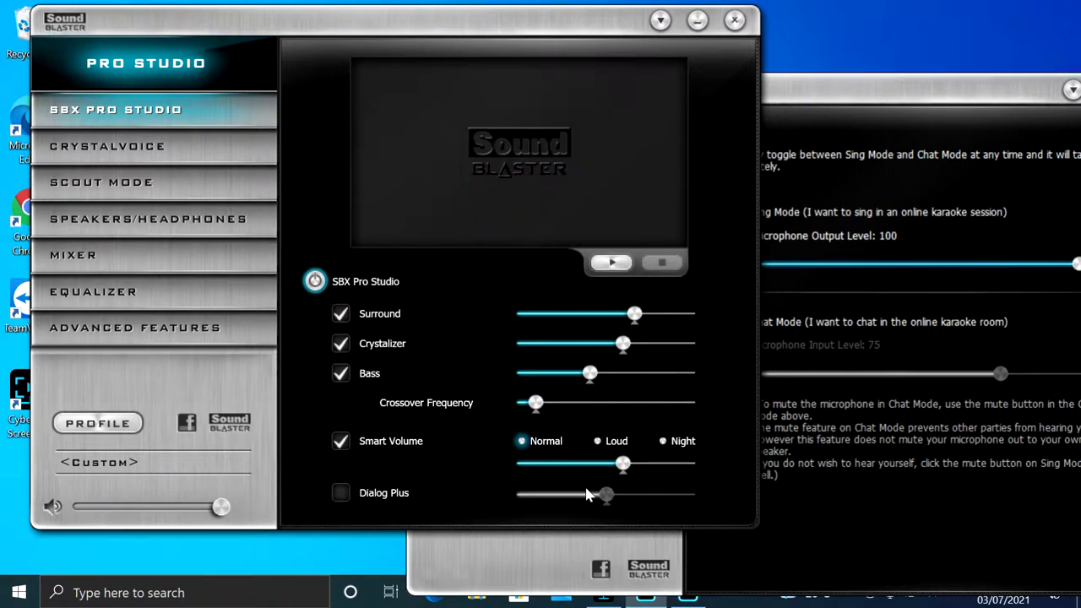
pyautogui.click(159, 146)
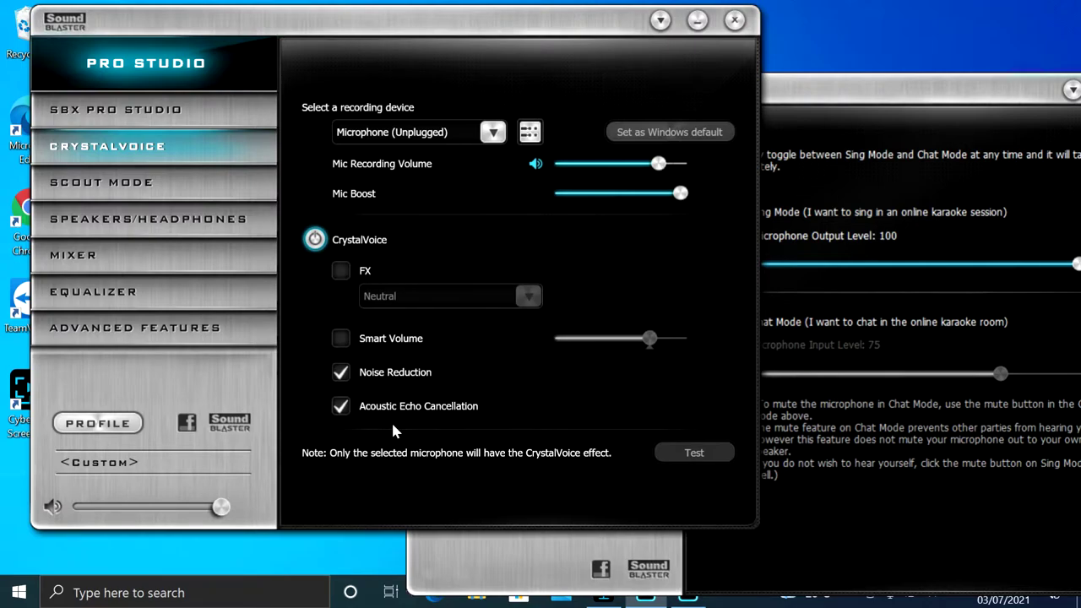
pyautogui.click(165, 218)
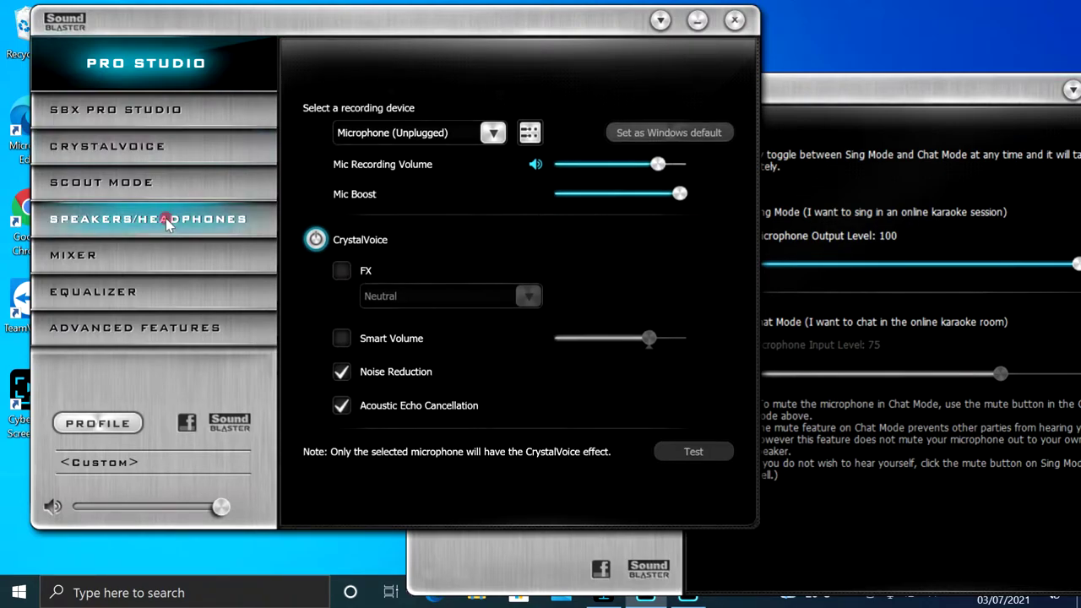
pyautogui.click(155, 184)
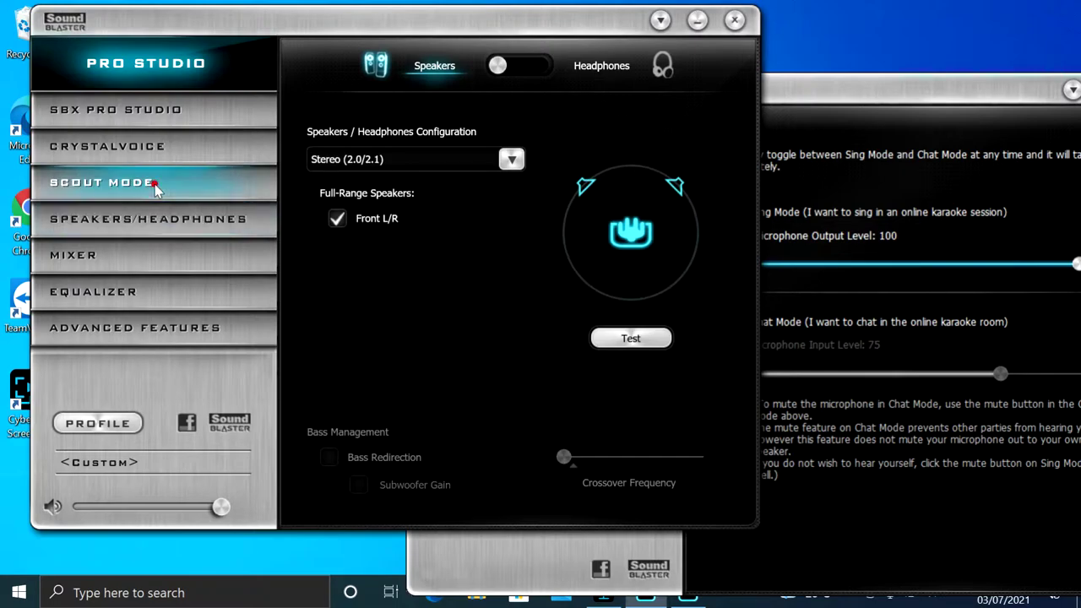
pyautogui.click(167, 269)
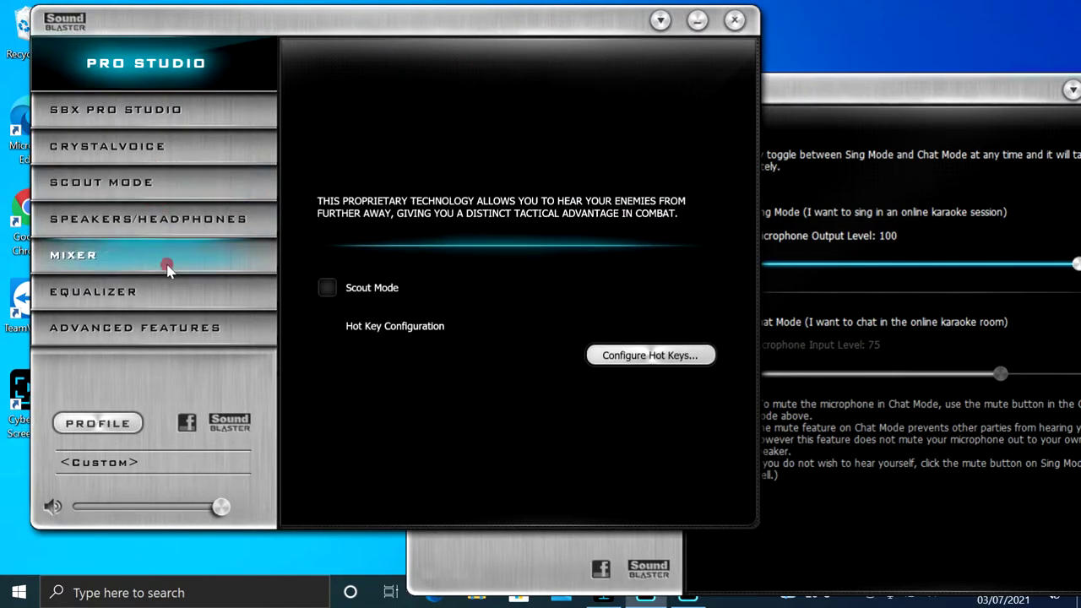
# - Try enabling the EQ with the Flat preset on the Equalizer page, and turn it off again
pyautogui.click(180, 297)
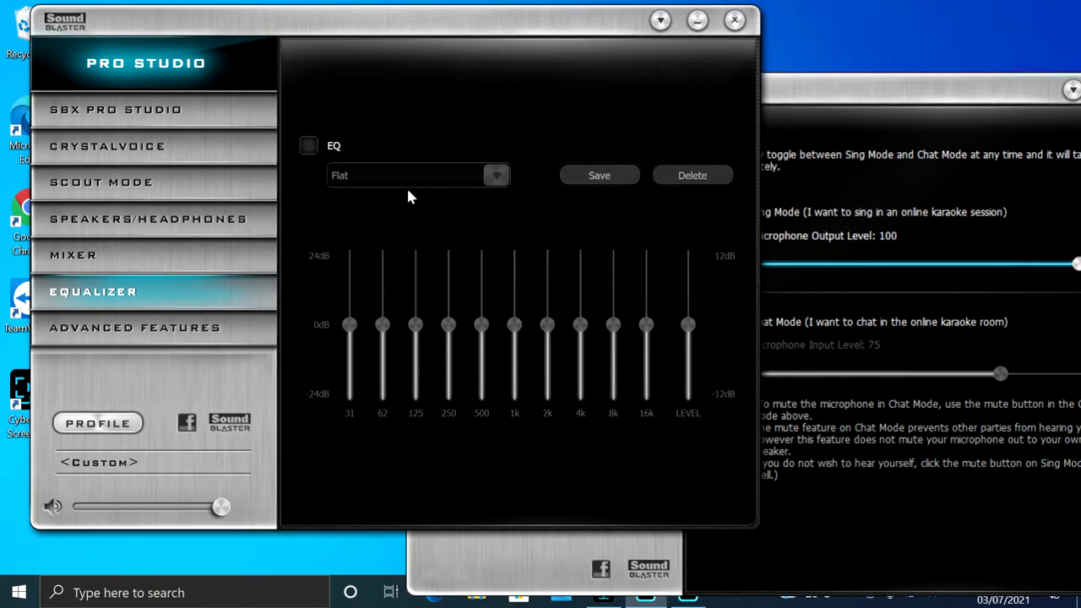
pyautogui.click(328, 147)
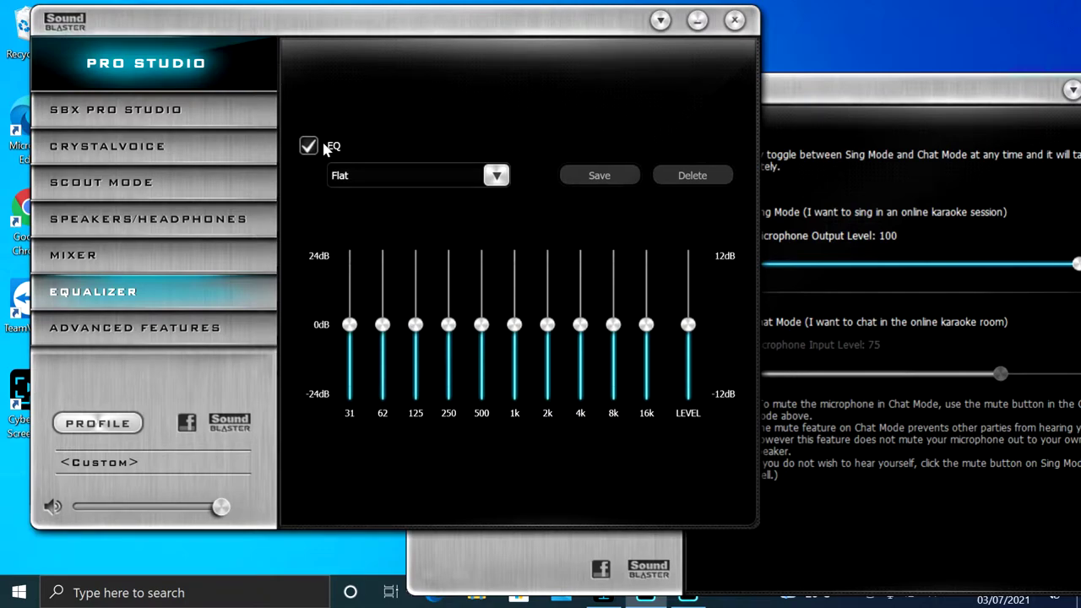
pyautogui.click(327, 147)
# - Play the demo video on the SBX Pro Studio page briefly and stop it
pyautogui.click(126, 114)
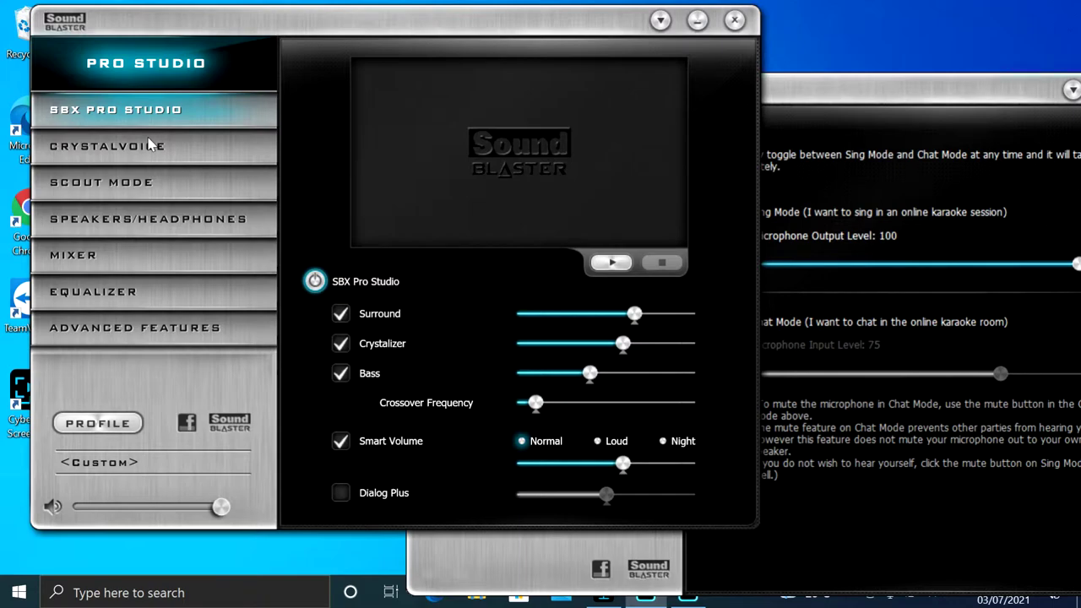
pyautogui.click(601, 265)
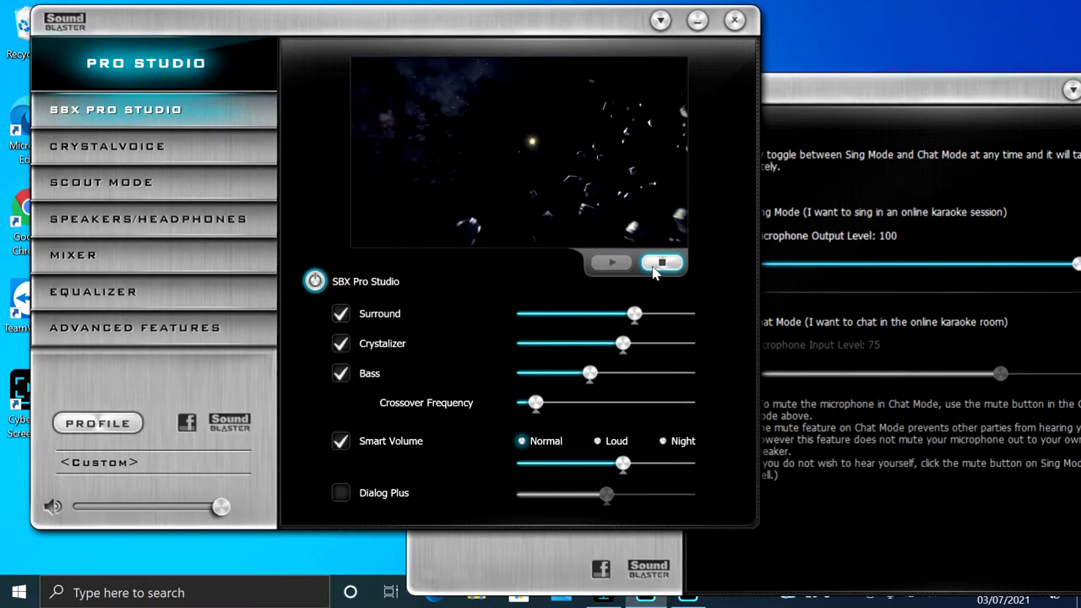
pyautogui.click(659, 264)
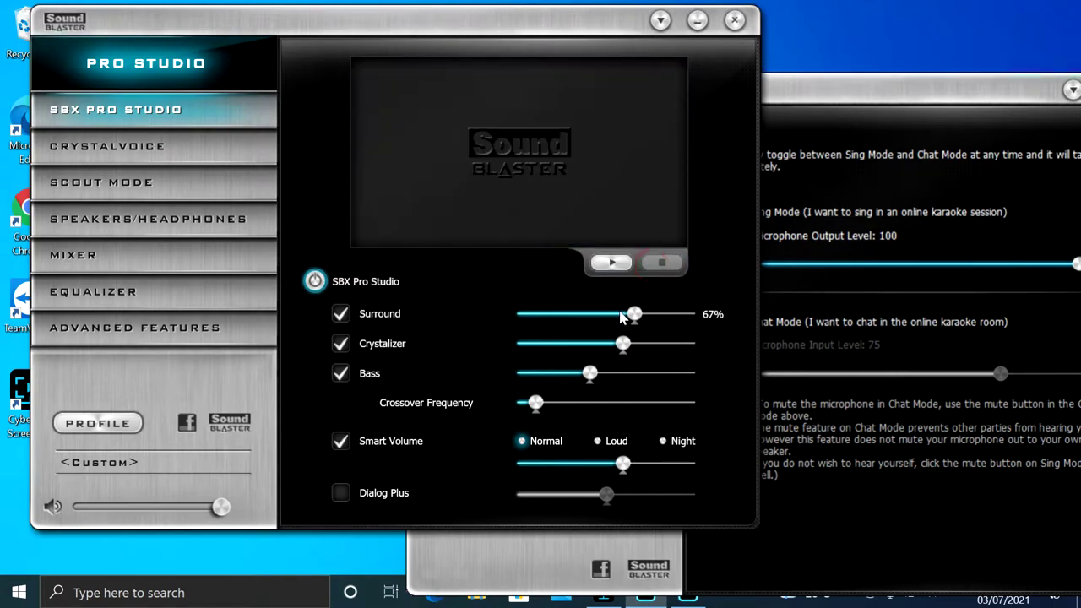
# - Review the Advanced Features, Equalizer and Mixer pages, including the multipurpose input device options
pyautogui.click(120, 328)
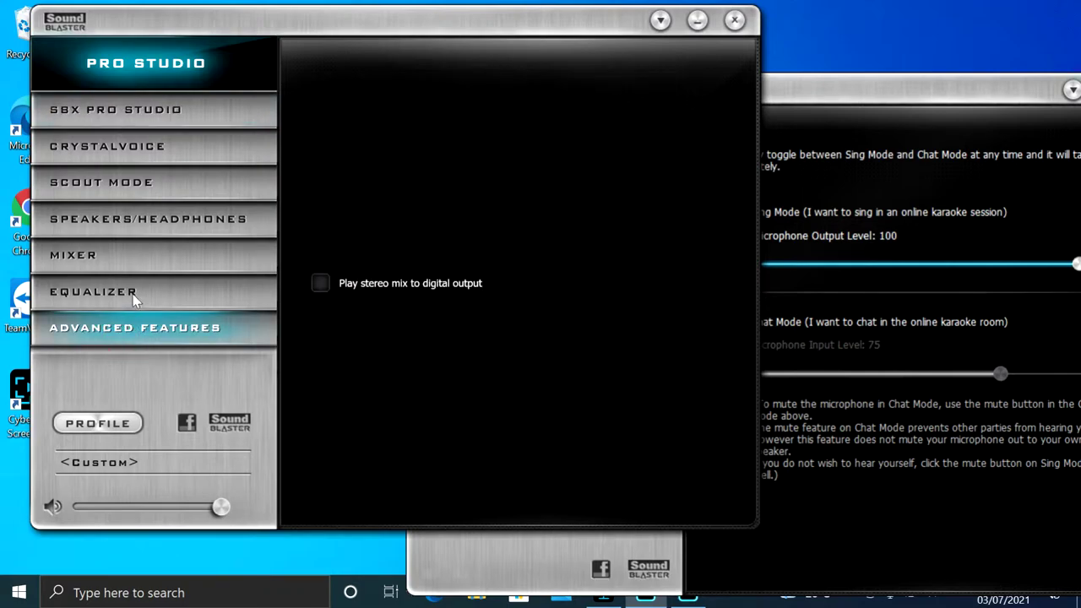
pyautogui.click(203, 304)
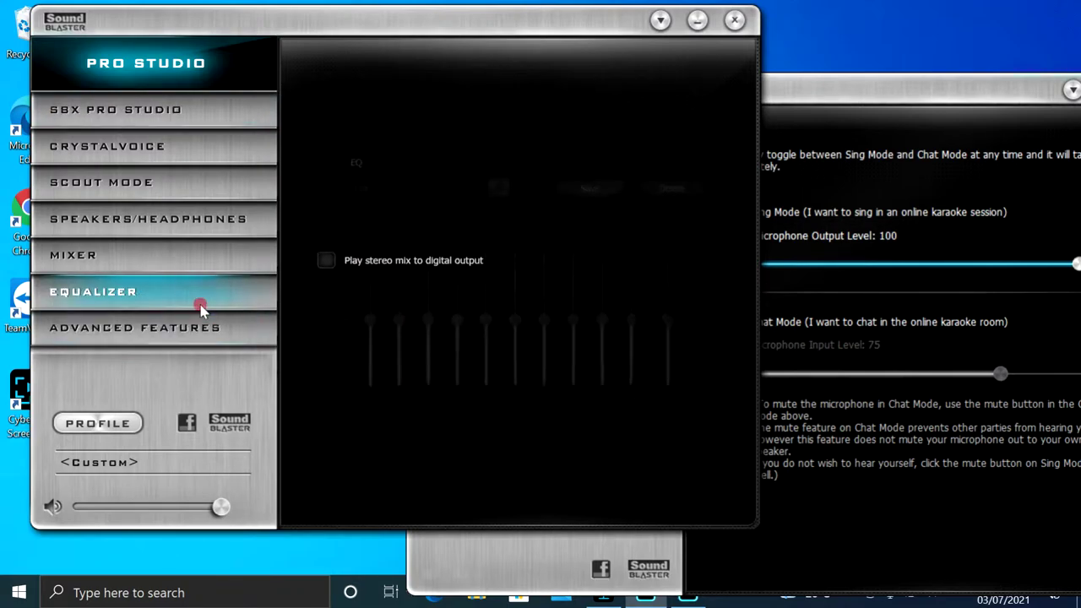
pyautogui.click(167, 252)
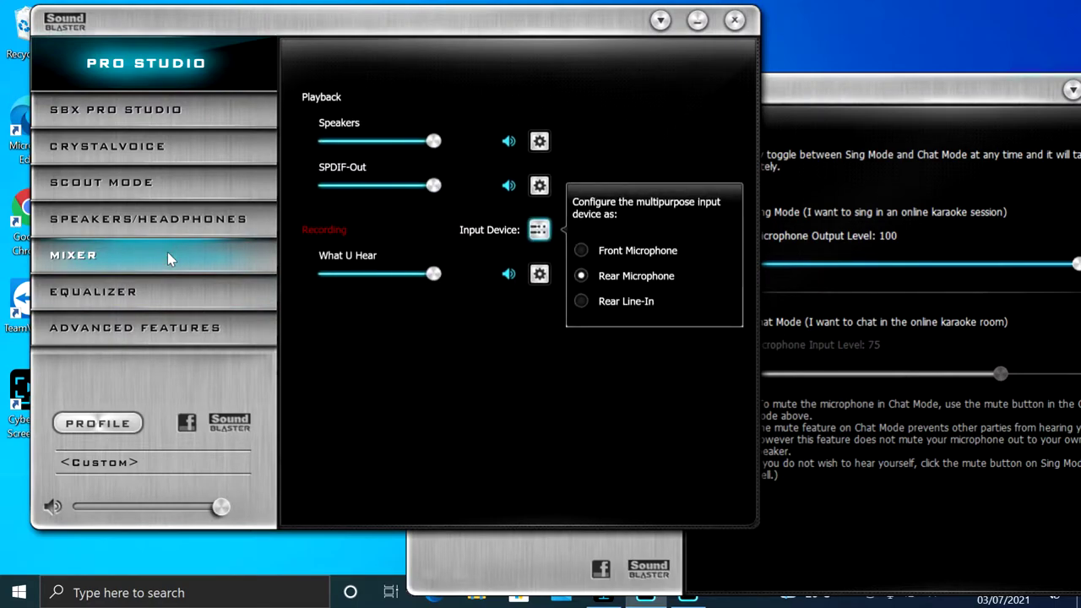
pyautogui.moveTo(434, 288)
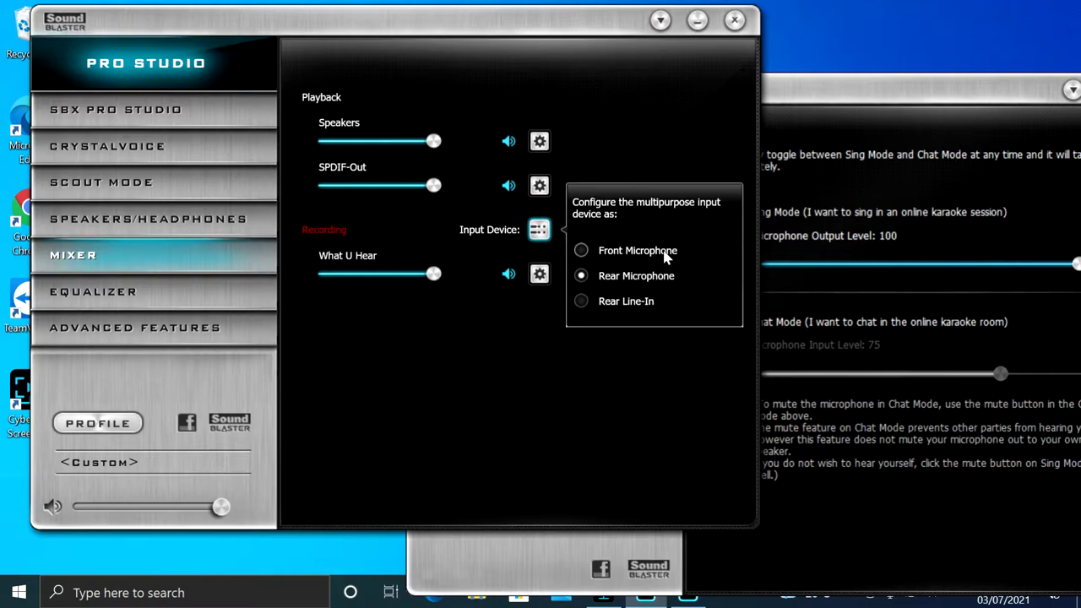
pyautogui.click(631, 366)
# - Try the 5.1 Surround speaker configuration, and set it back to Stereo (2.0/2.1)
pyautogui.click(134, 224)
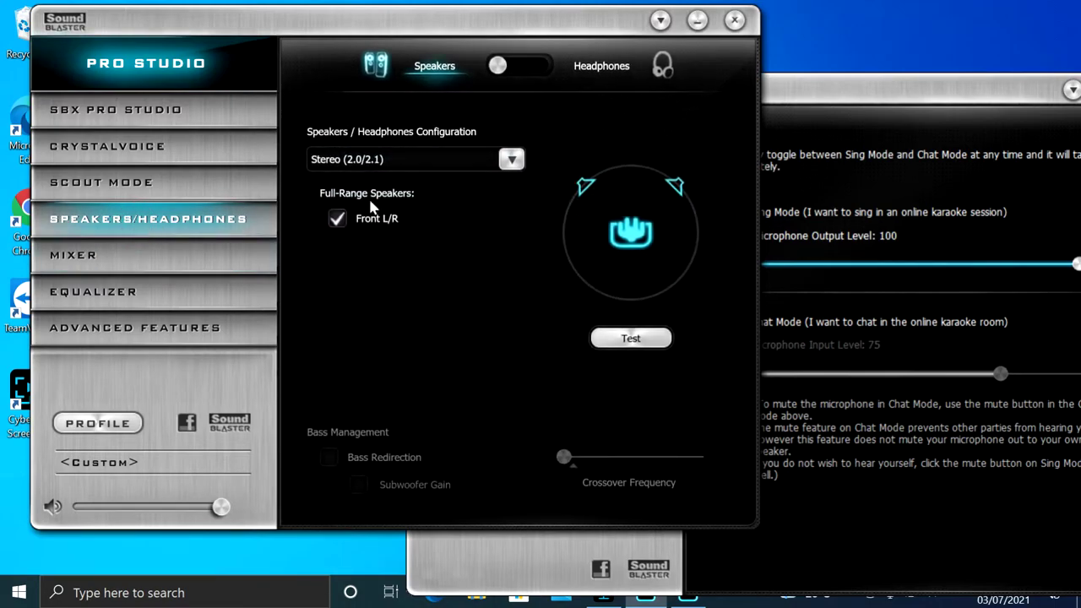
pyautogui.click(505, 165)
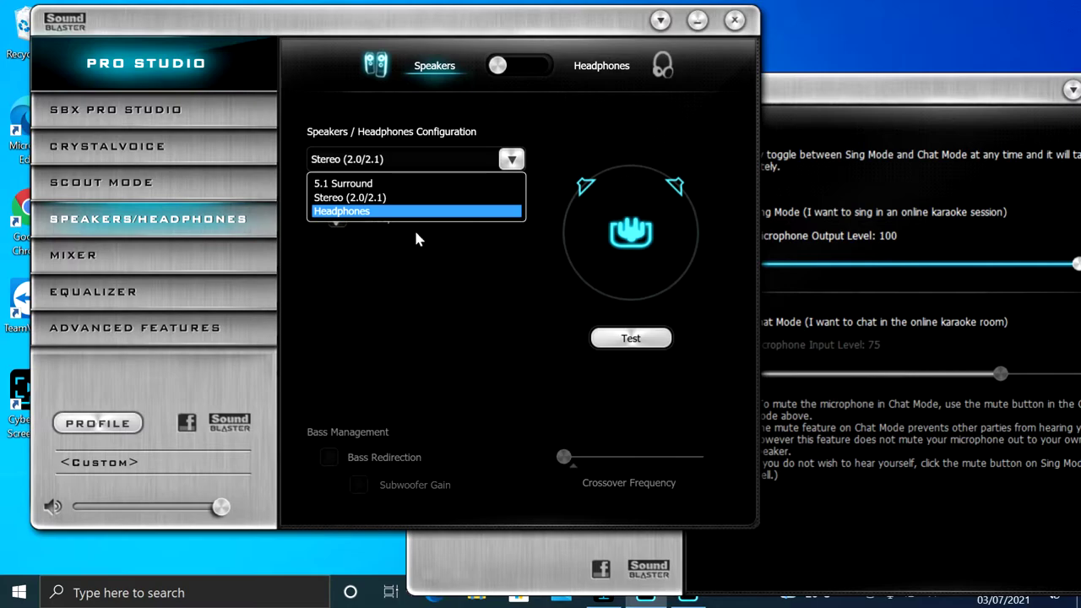
pyautogui.click(412, 181)
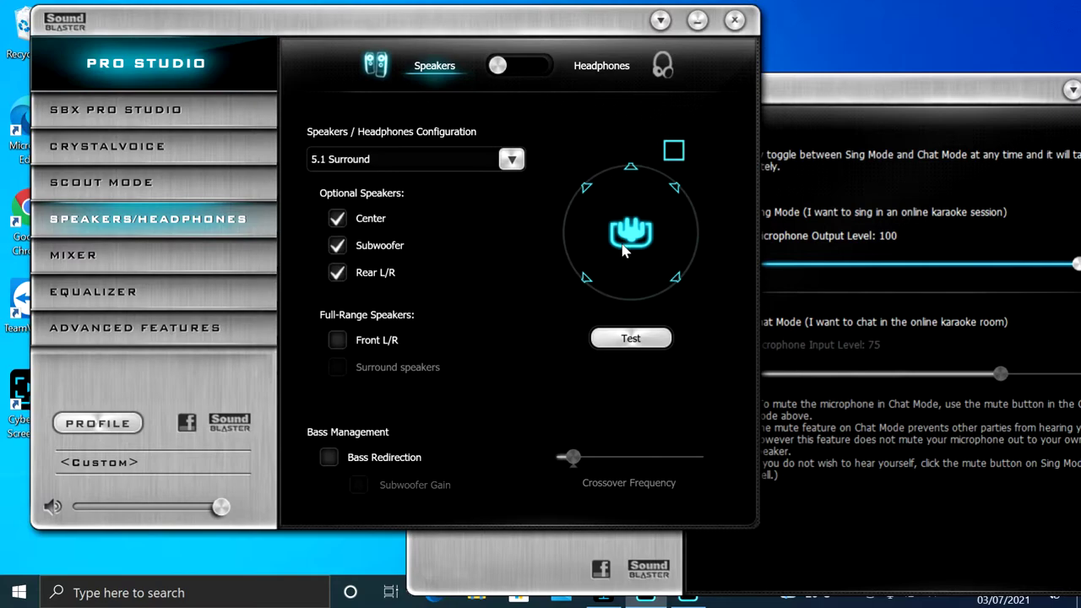
pyautogui.click(511, 161)
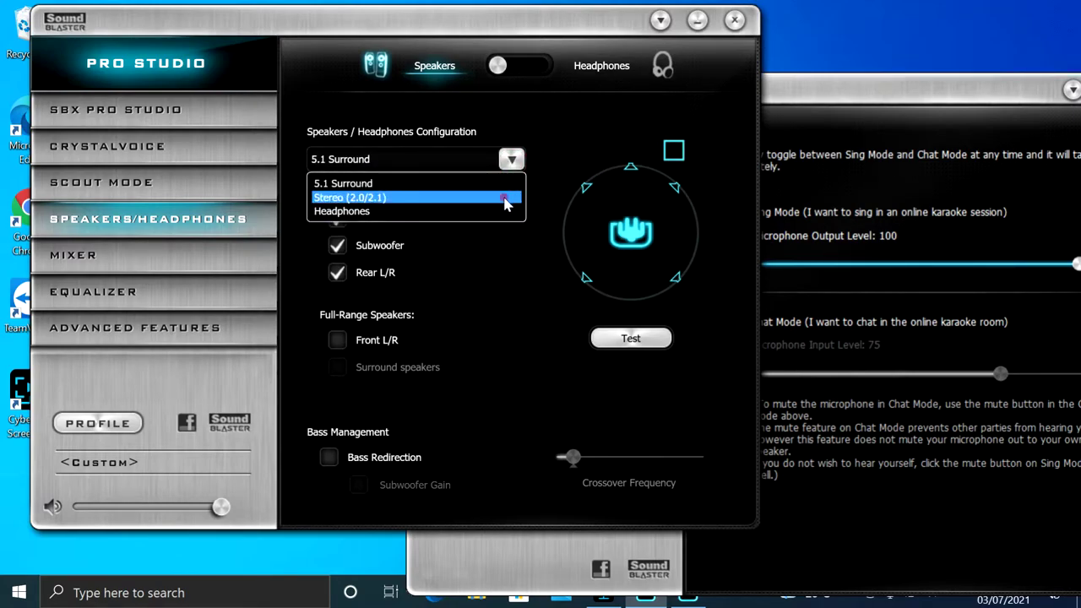
pyautogui.click(506, 198)
pyautogui.click(597, 415)
# - Show the Scout Mode page, and bring the Audigy 5/Rx control panel forward, placed fully on the desktop
pyautogui.click(152, 183)
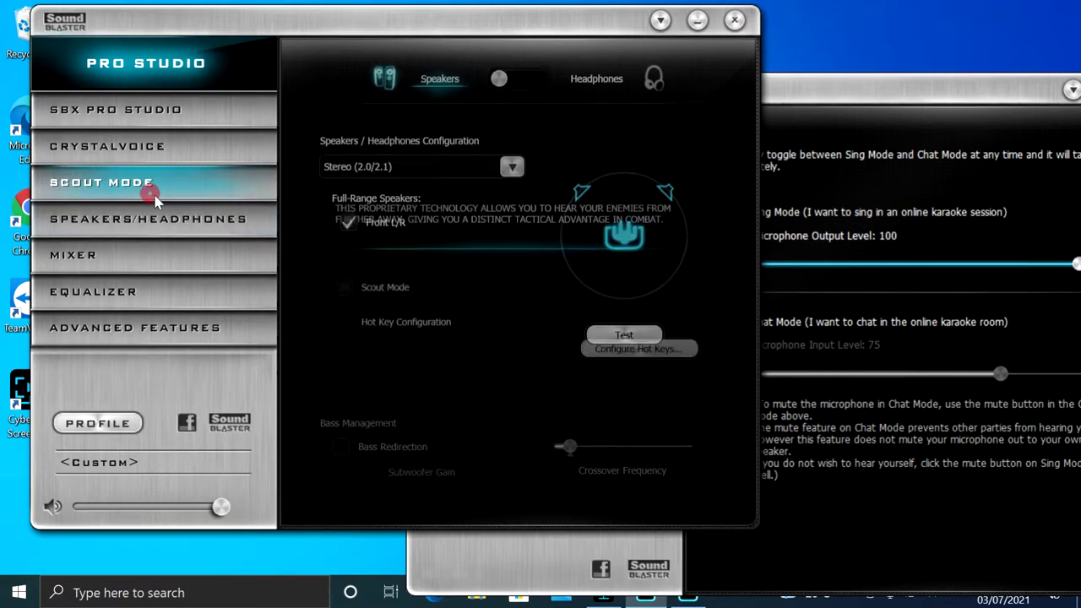
pyautogui.click(797, 92)
pyautogui.moveTo(797, 92); pyautogui.dragTo(655, 72)
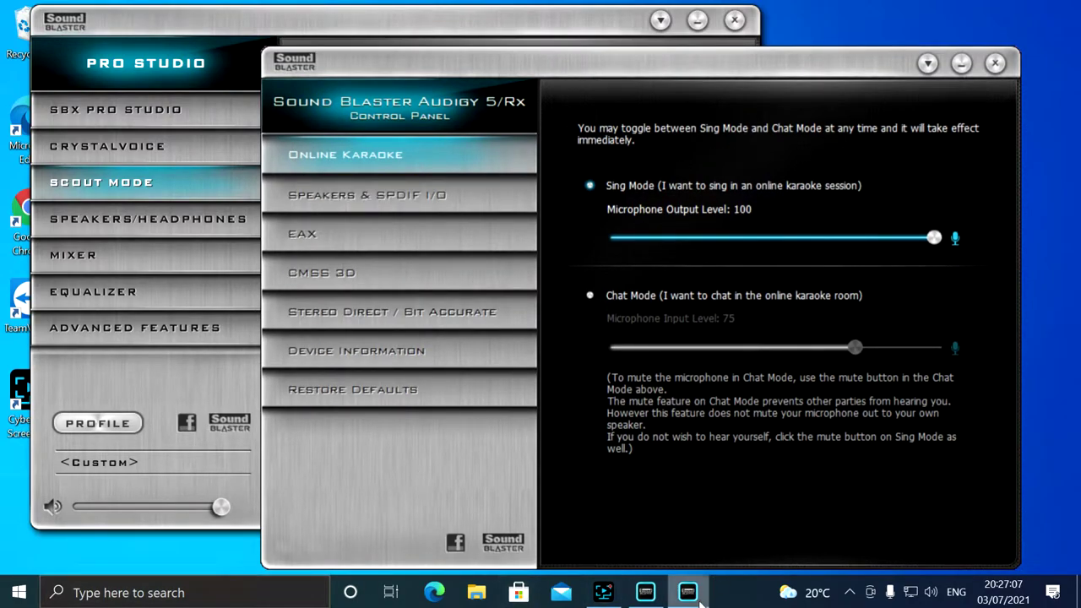
# - Open the Xonar HDAV Center from the hidden system tray icons, move it aside and expand its settings section
pyautogui.click(851, 593)
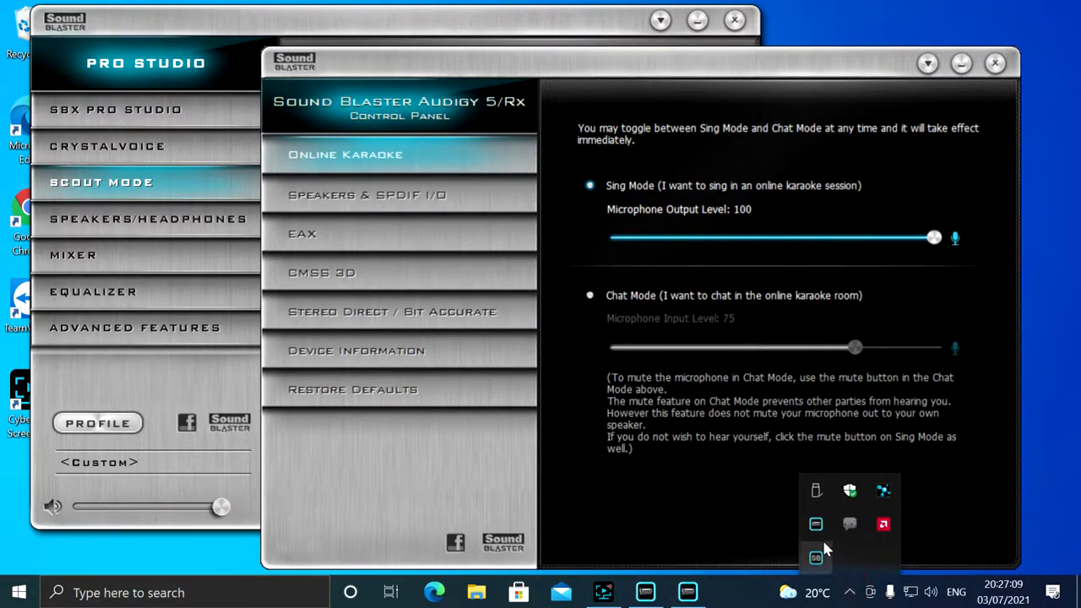
pyautogui.click(884, 493)
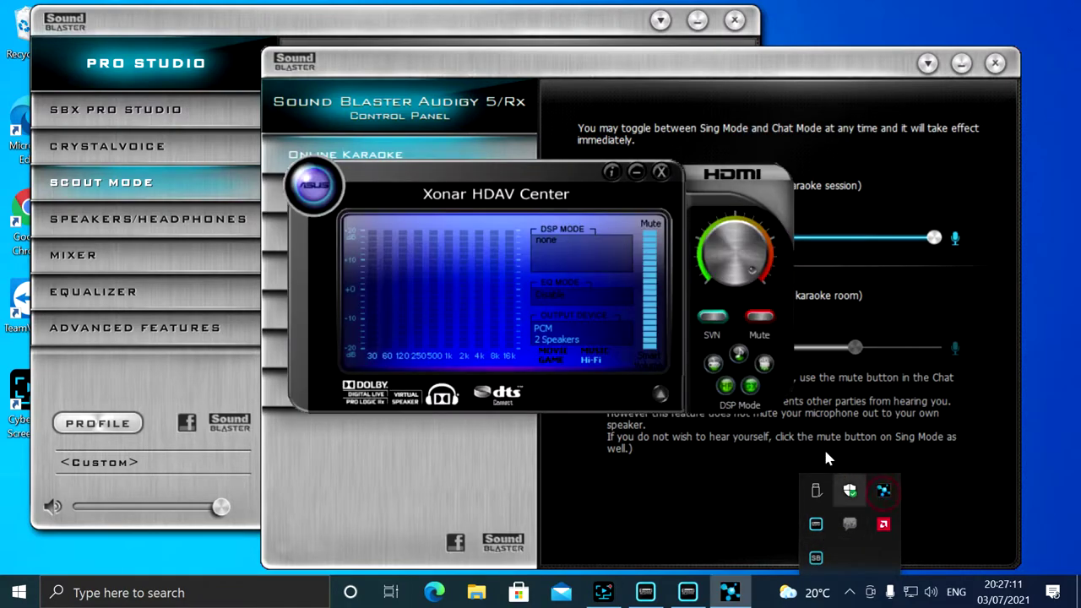
pyautogui.moveTo(524, 178); pyautogui.dragTo(277, 273)
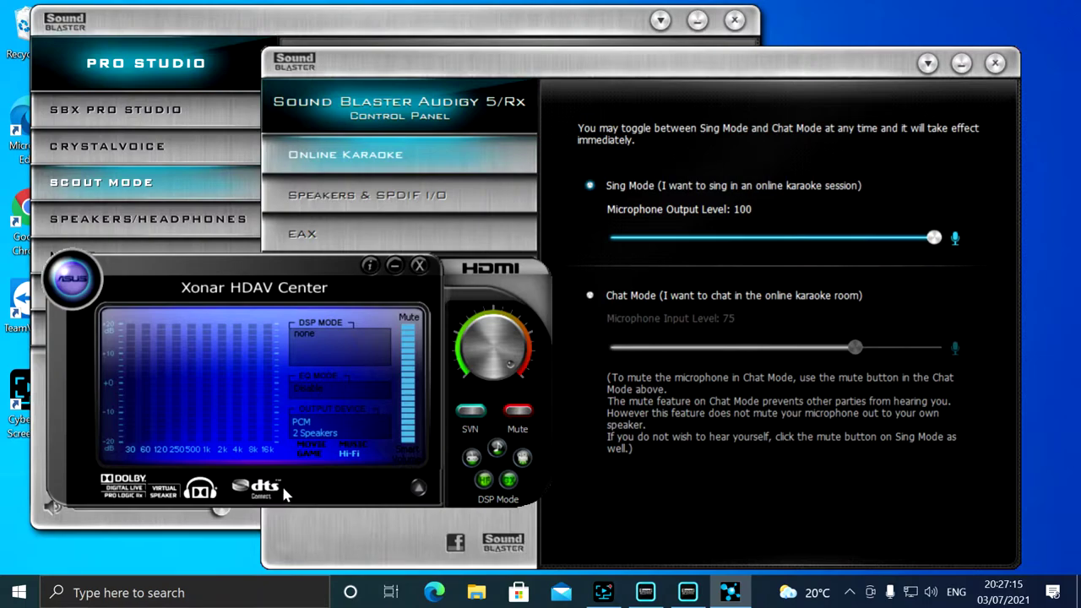
pyautogui.click(418, 488)
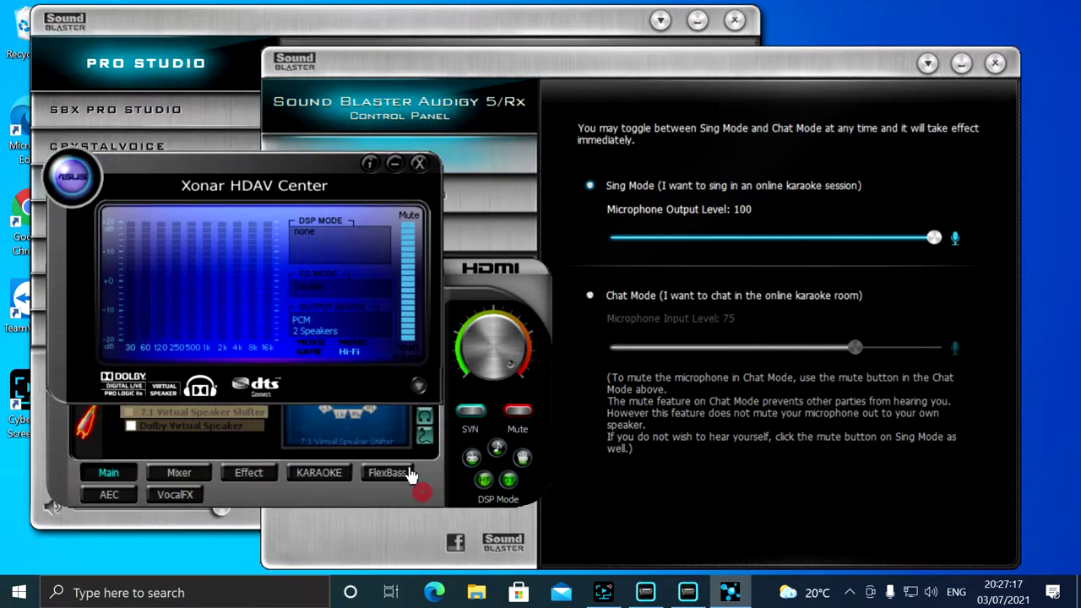
# - Check the Xonar mixer's playback and record levels, and return to the main audio channel and output settings
pyautogui.click(178, 473)
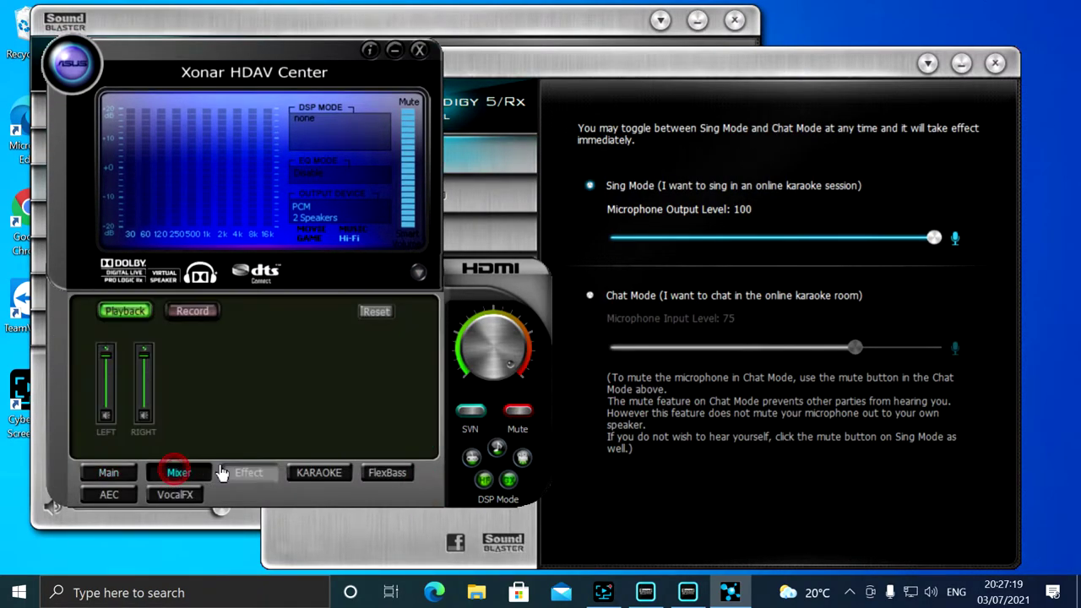
pyautogui.click(194, 311)
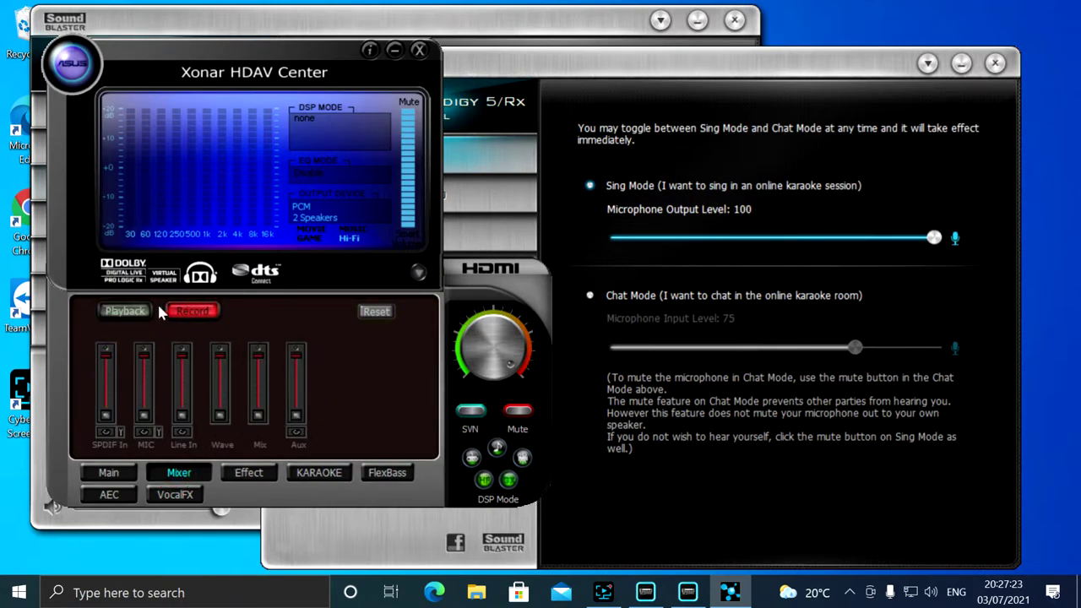
pyautogui.click(118, 475)
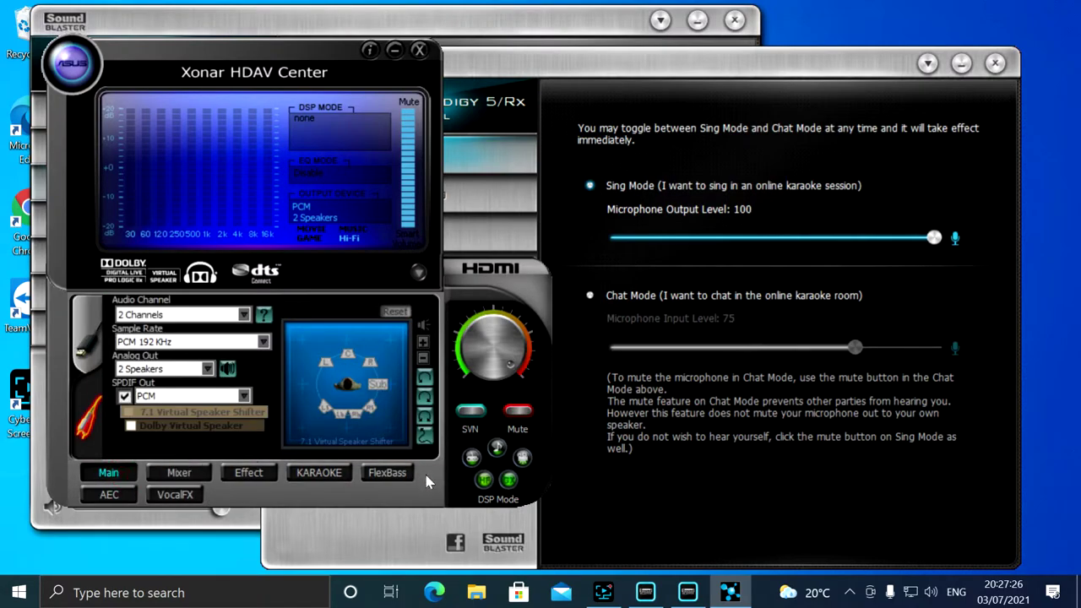
# - Try the 6 Channels and 8 Channels audio settings in the Xonar HDAV Center, and set the audio channel back to 2 Channels
pyautogui.click(418, 272)
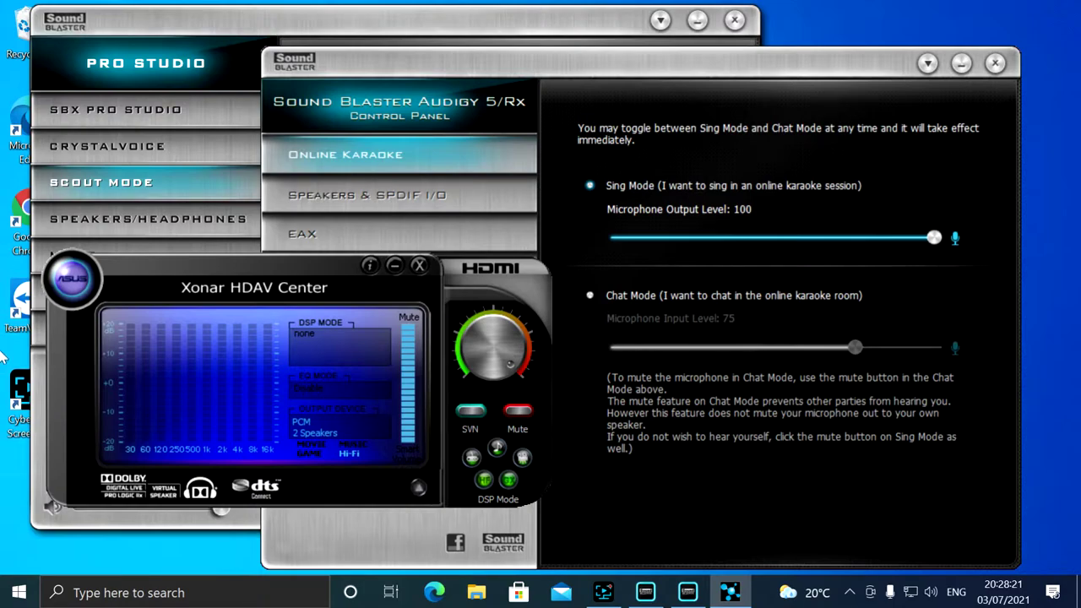
pyautogui.click(417, 488)
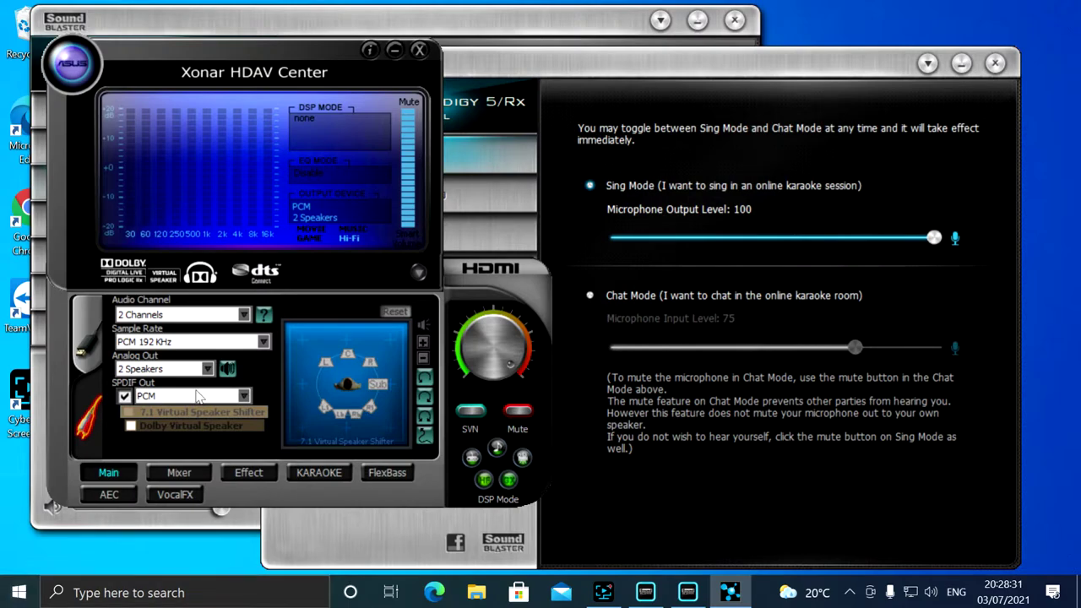
pyautogui.click(235, 318)
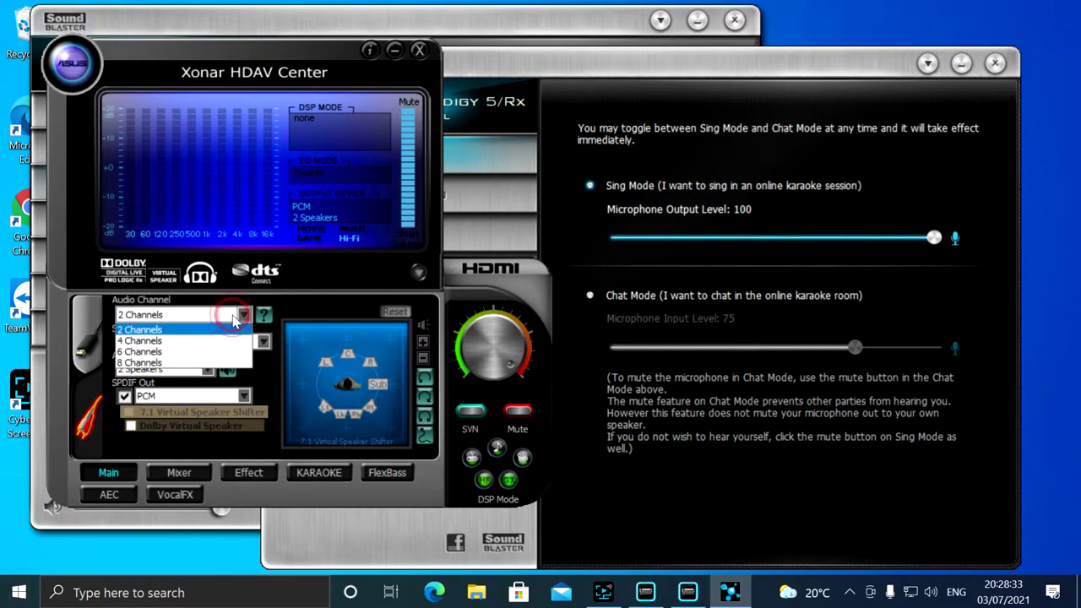
pyautogui.click(191, 351)
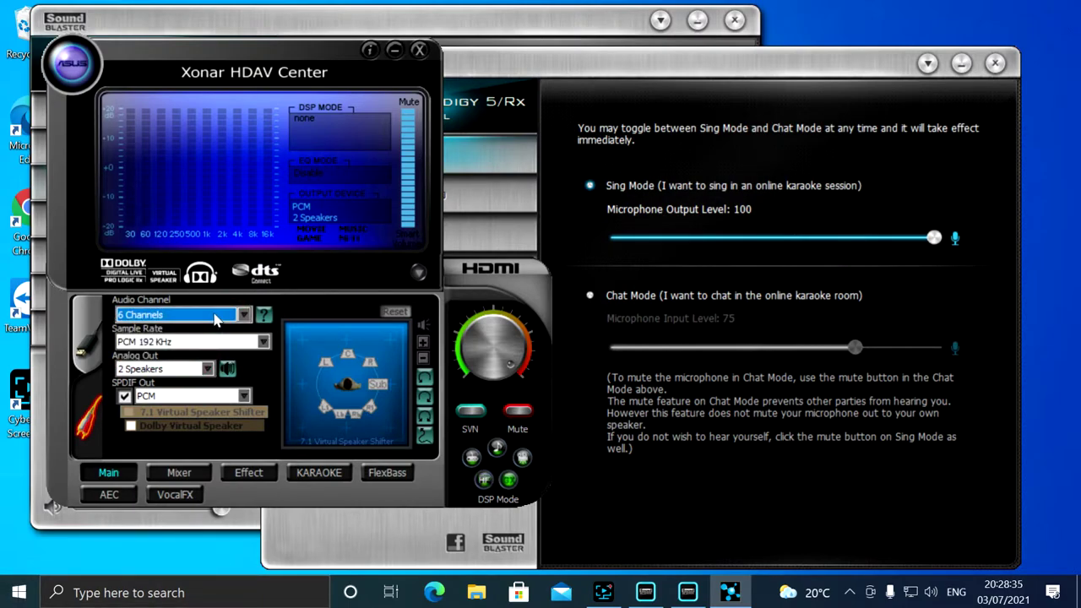
pyautogui.click(215, 318)
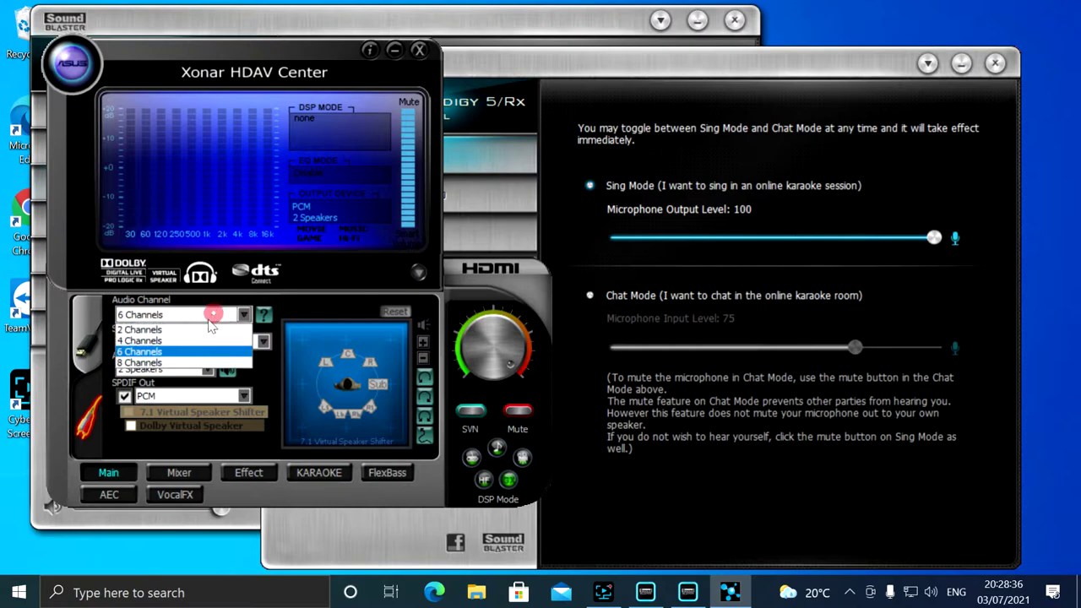
pyautogui.click(204, 365)
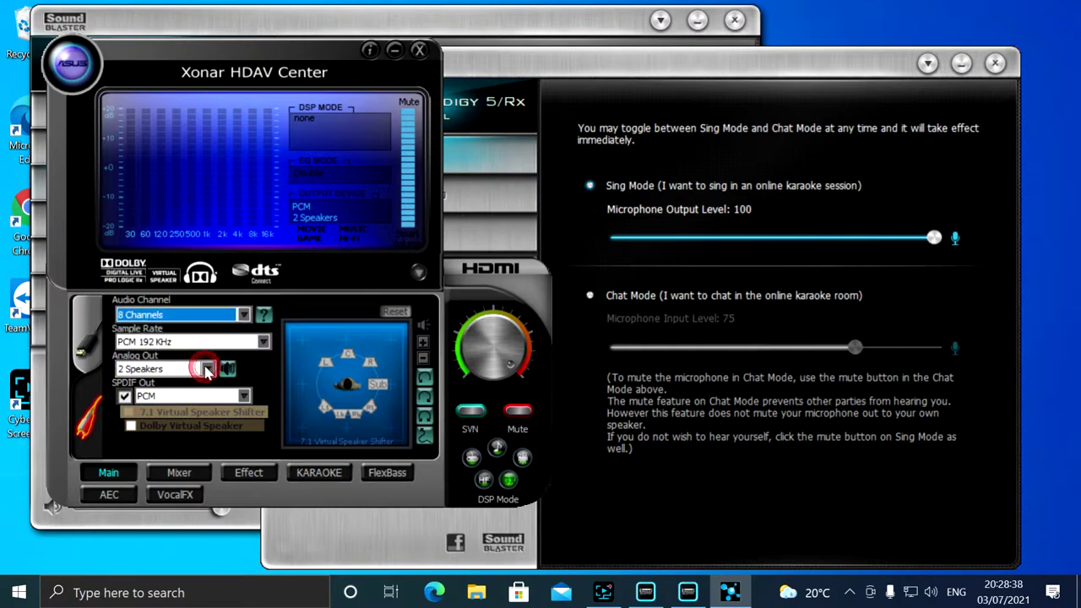
pyautogui.click(207, 314)
pyautogui.click(207, 330)
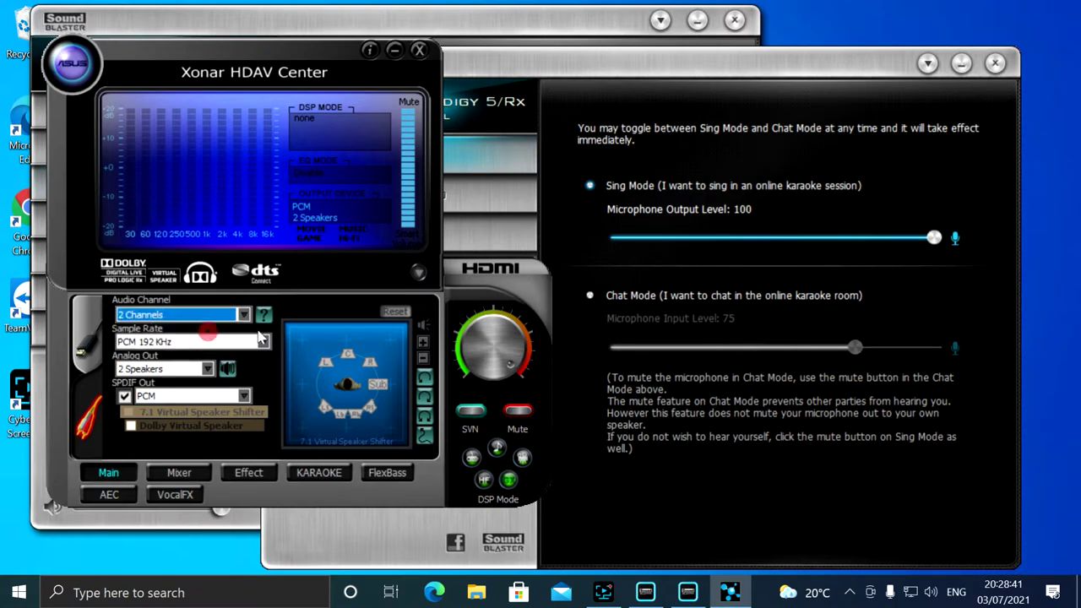
# - Collapse and minimize the Xonar HDAV Center, and show the Audigy 5/Rx control panel's Speakers & SPDIF I/O page
pyautogui.click(414, 273)
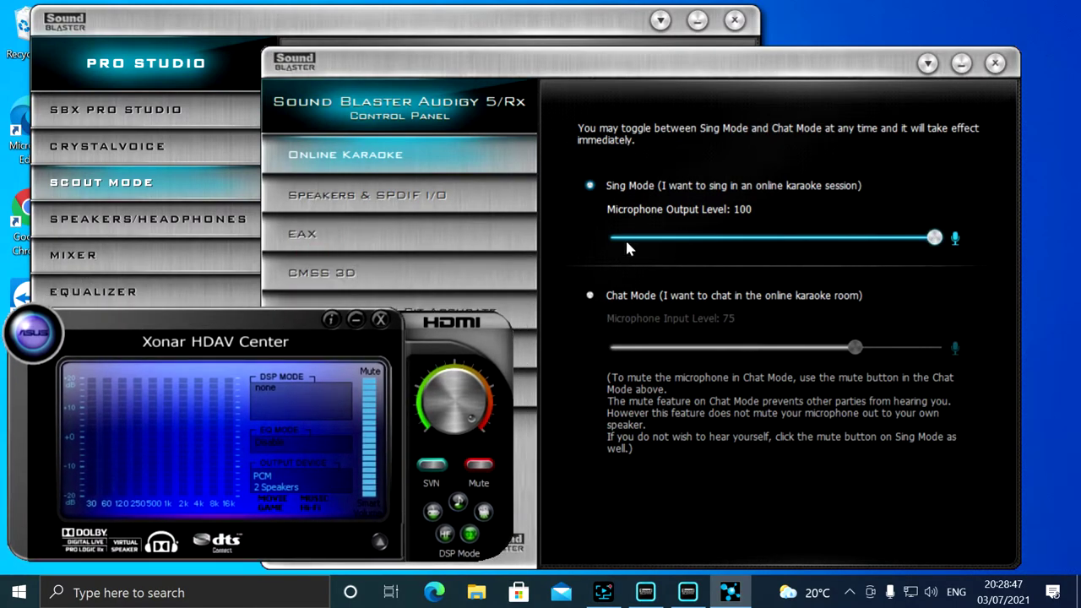
pyautogui.click(355, 321)
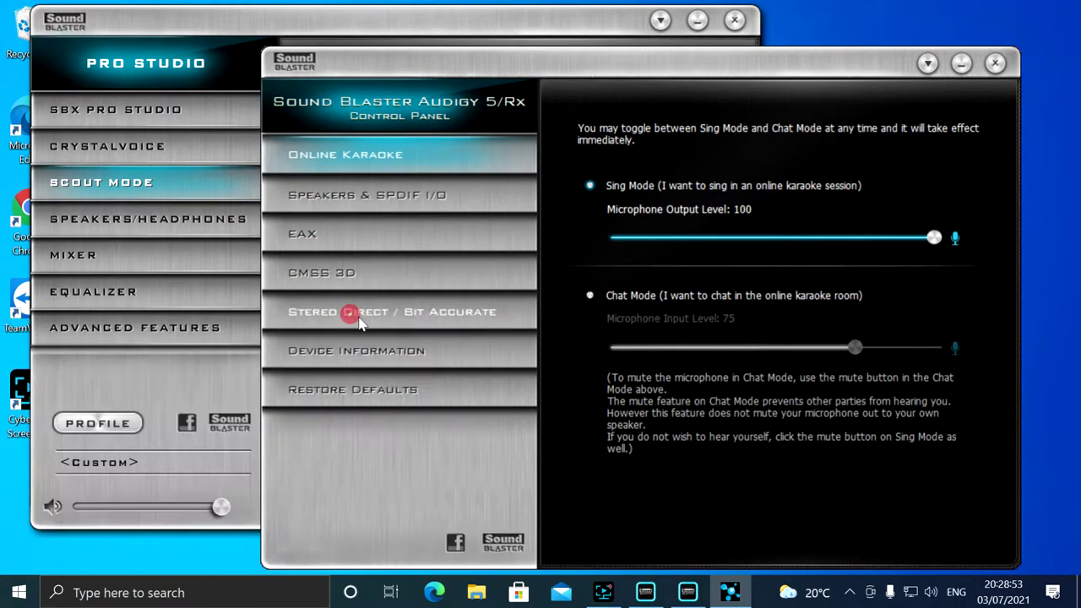
pyautogui.click(368, 190)
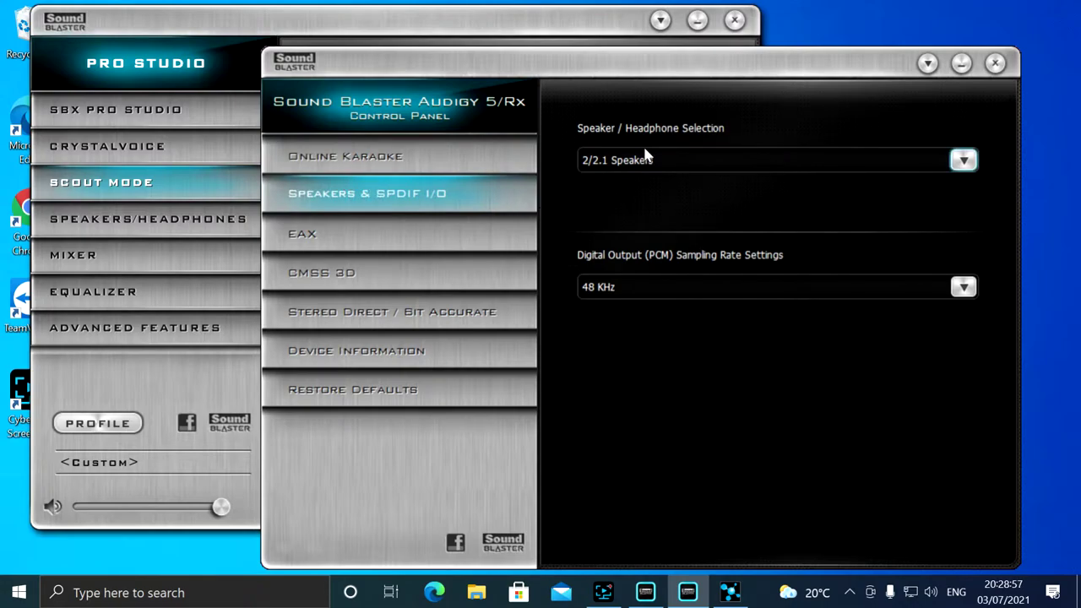
# - On the EAX page, switch the active custom preset to Ca Hat and back to Noi Chuyen
pyautogui.click(331, 233)
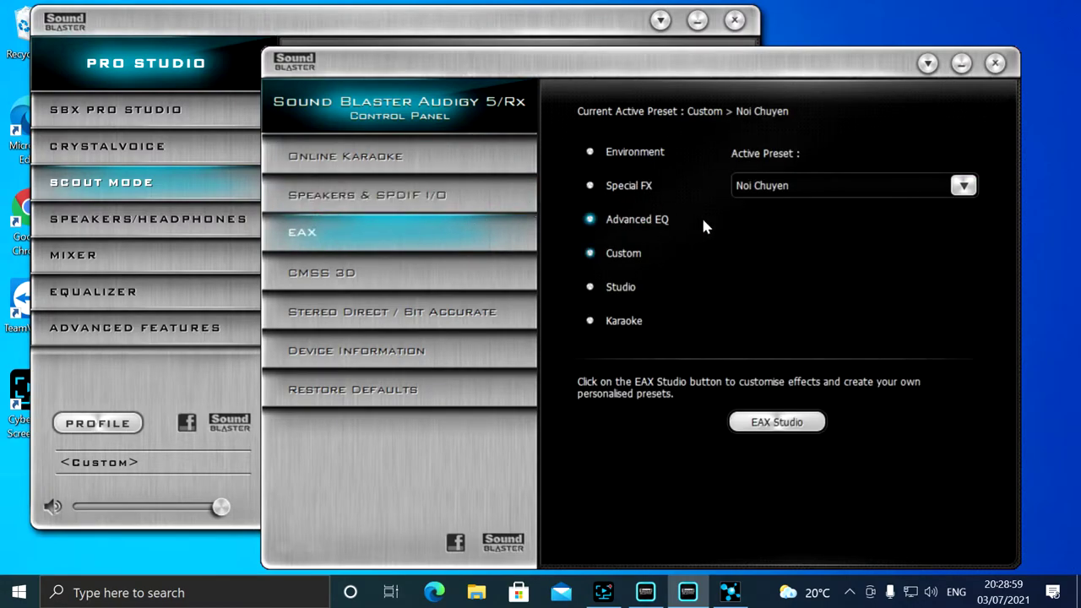
pyautogui.click(774, 188)
pyautogui.click(765, 230)
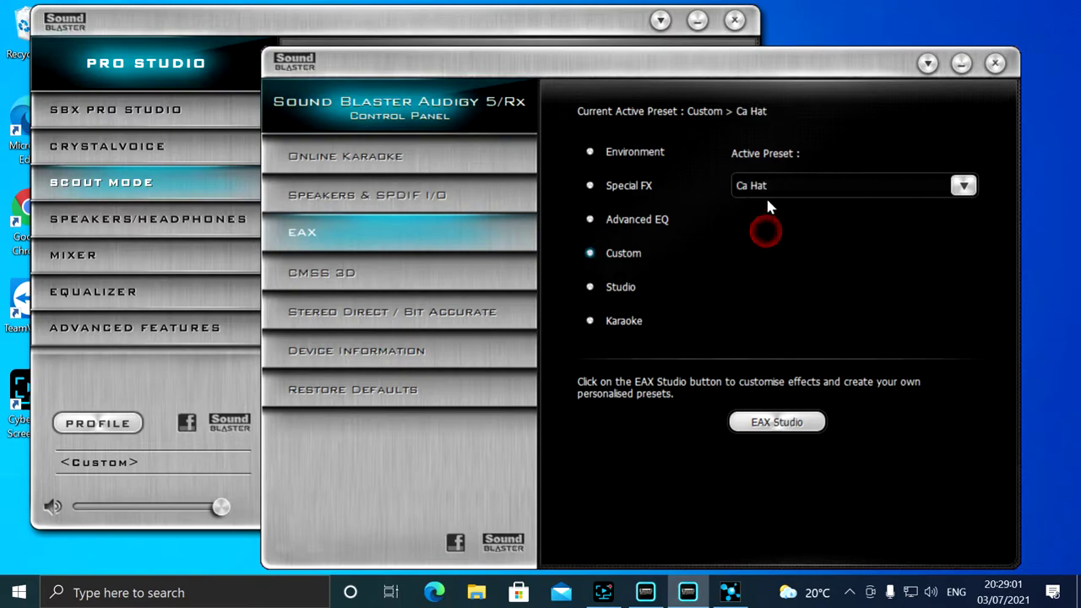
pyautogui.click(766, 189)
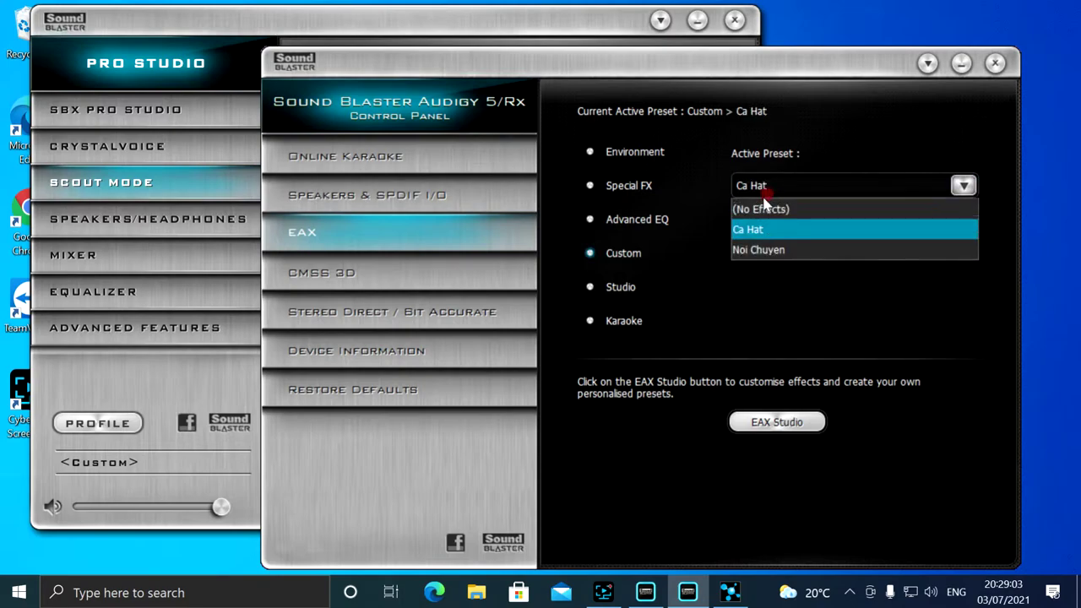
pyautogui.click(756, 246)
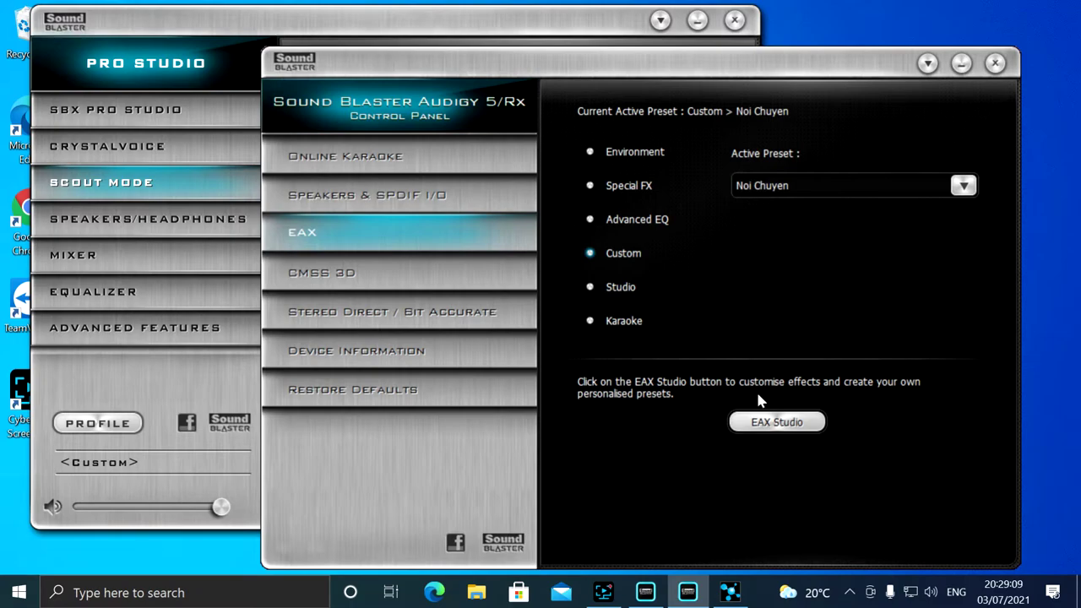
pyautogui.click(627, 255)
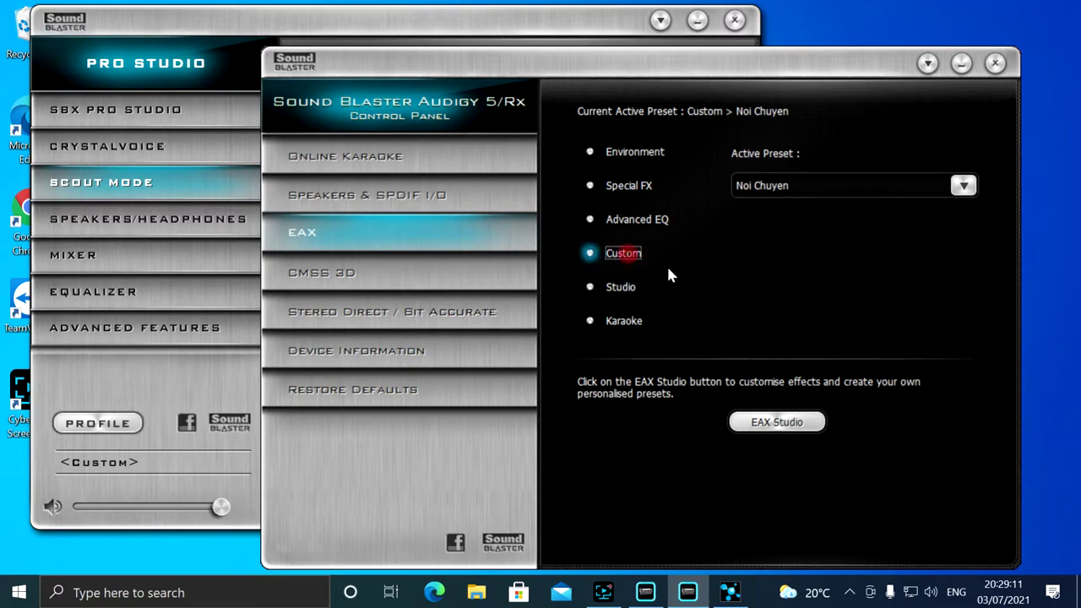
# - Open EAX Studio for the Noi Chuyen preset and show the source effect amounts for the Microphone
pyautogui.click(791, 424)
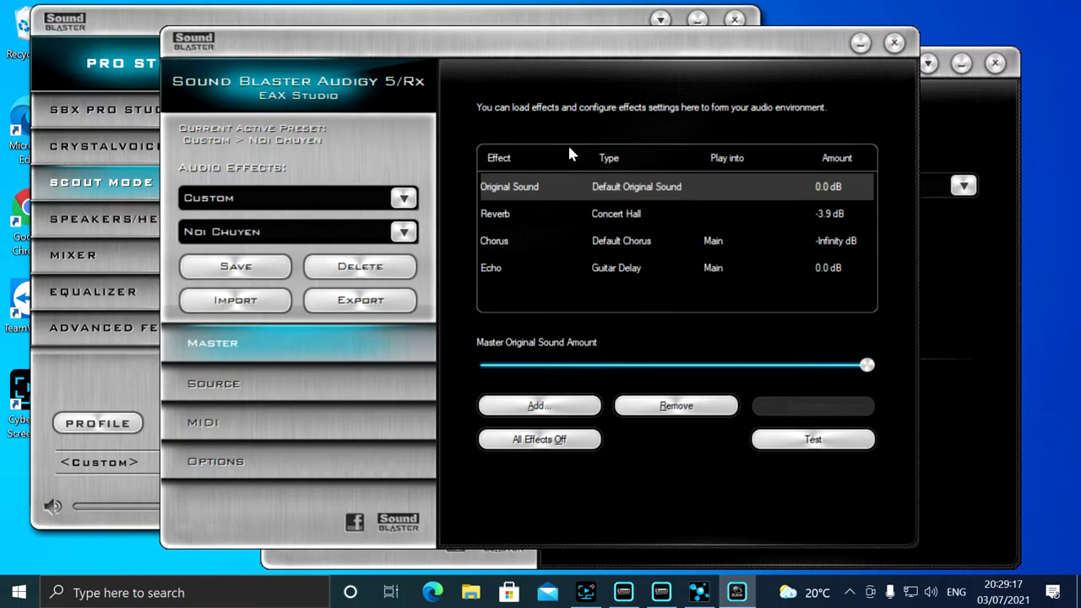
pyautogui.click(363, 387)
pyautogui.click(518, 157)
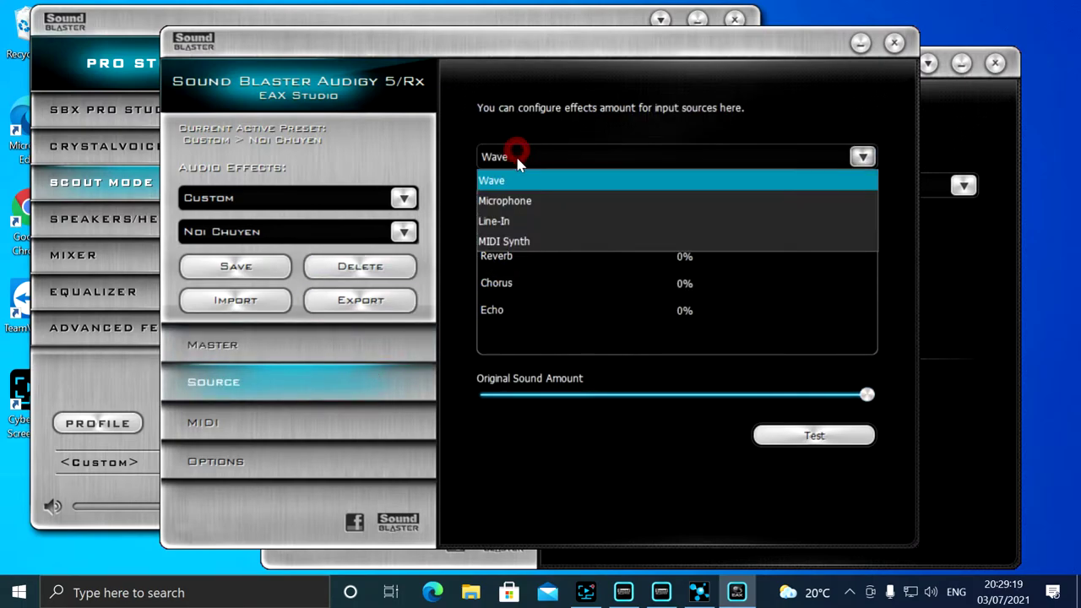
pyautogui.click(522, 203)
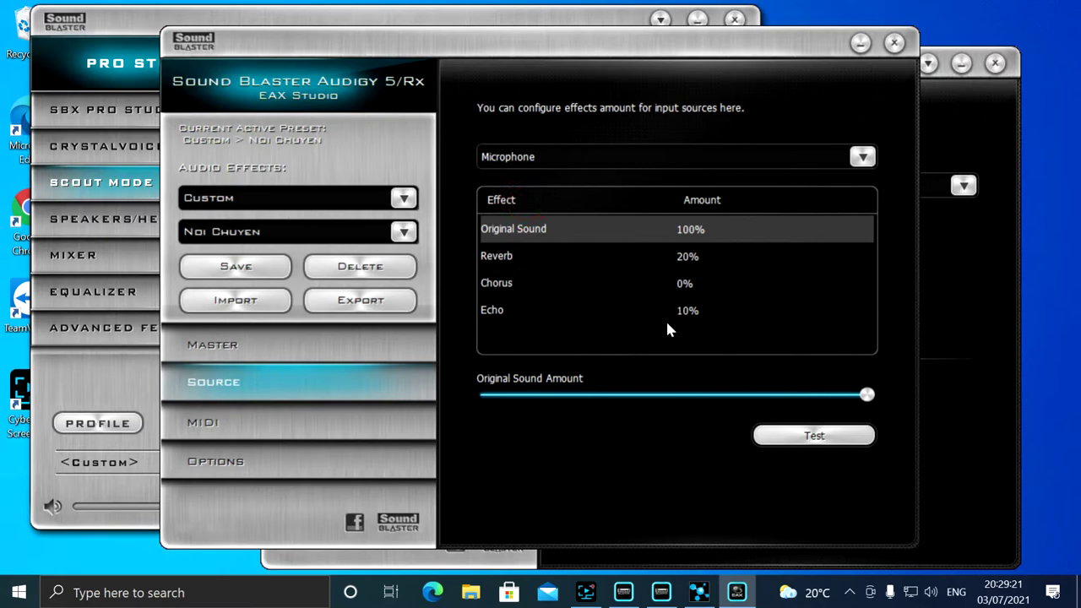
# - Try the microphone's echo amount at 100%, set it back to 10%, and close EAX Studio without saving
pyautogui.click(668, 323)
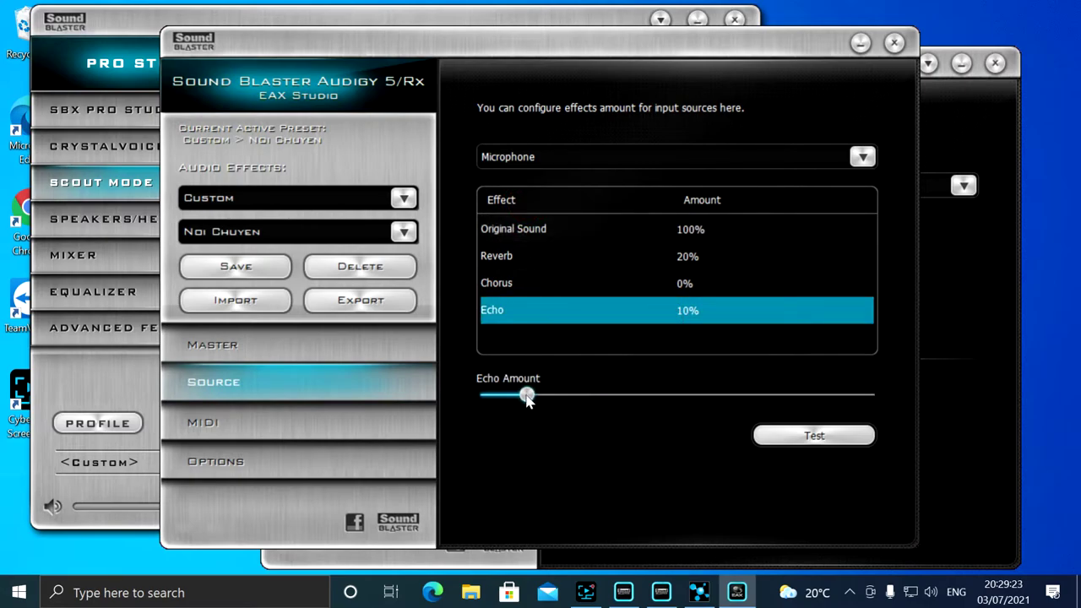
pyautogui.moveTo(527, 396); pyautogui.dragTo(892, 471)
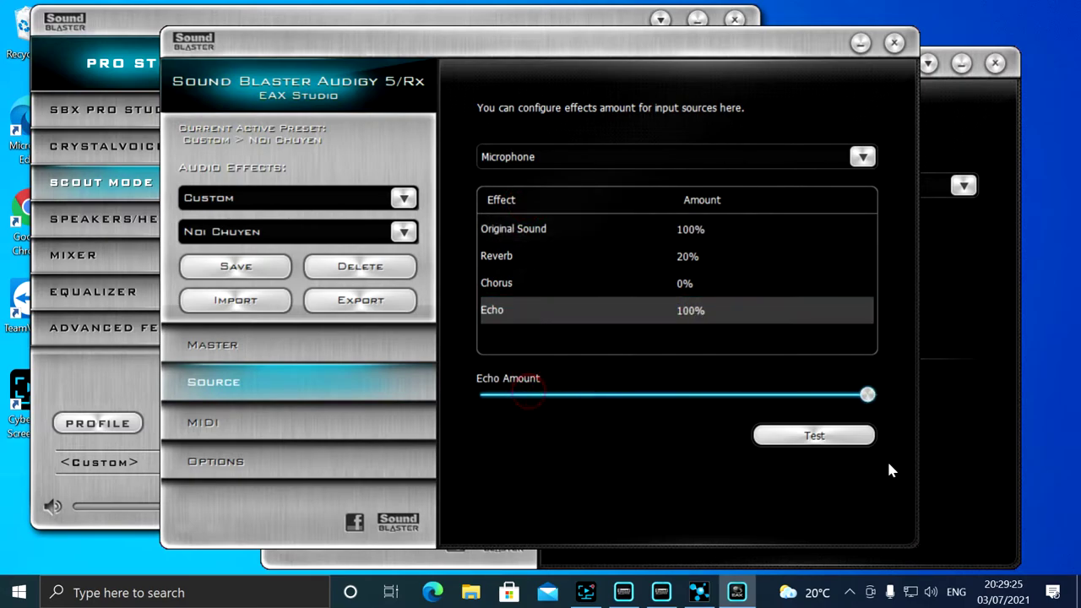
pyautogui.moveTo(867, 394); pyautogui.dragTo(525, 472)
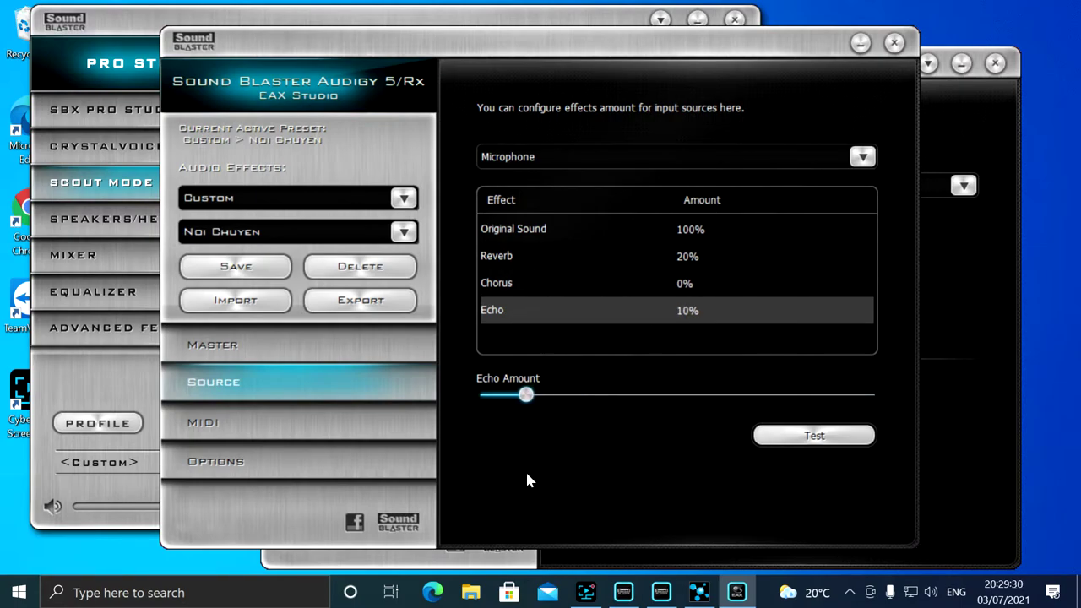
pyautogui.click(893, 42)
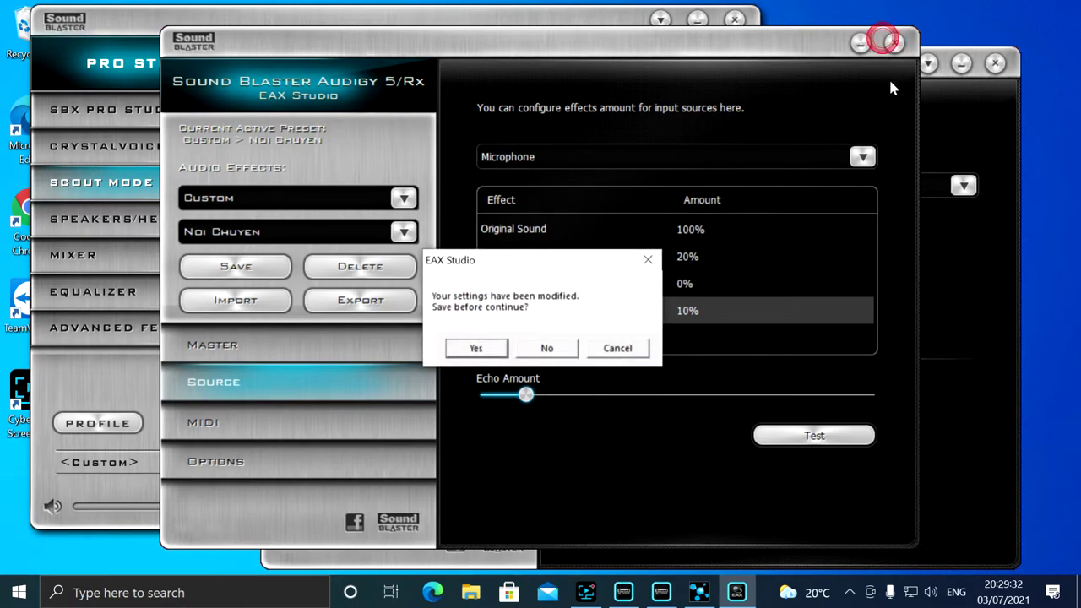
pyautogui.click(545, 348)
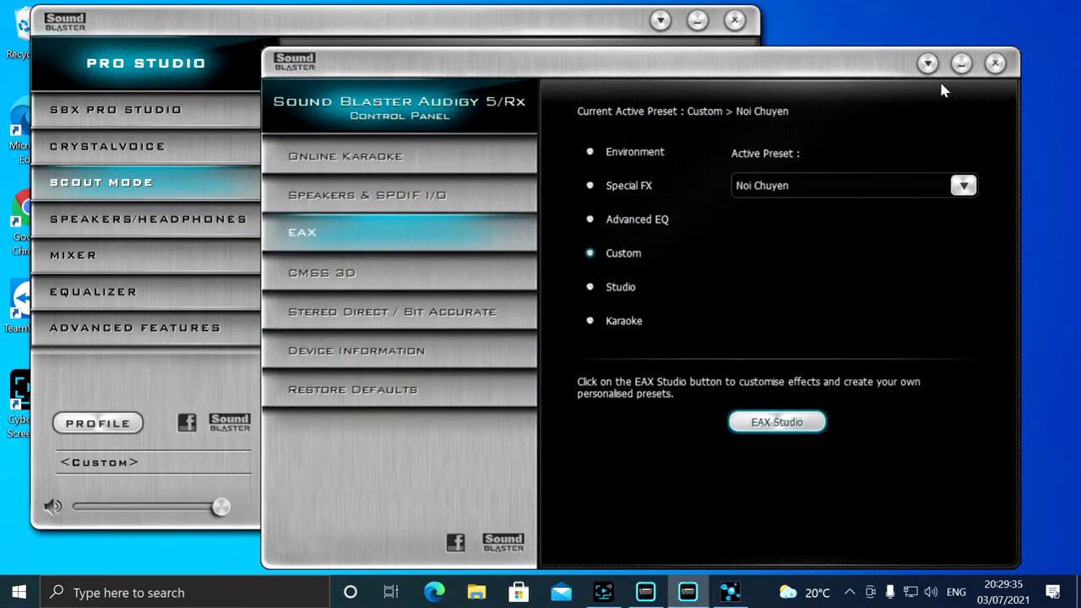
# - Minimize the Audigy 5/Rx control panel and move the Pro Studio window to the middle of the desktop
pyautogui.click(960, 64)
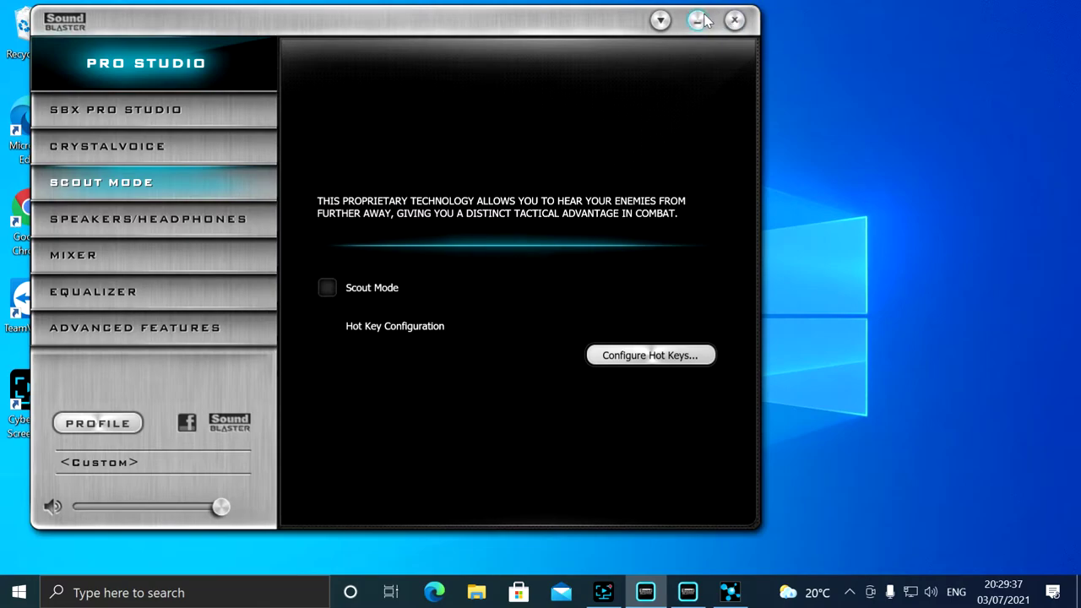
pyautogui.moveTo(575, 27); pyautogui.dragTo(736, 53)
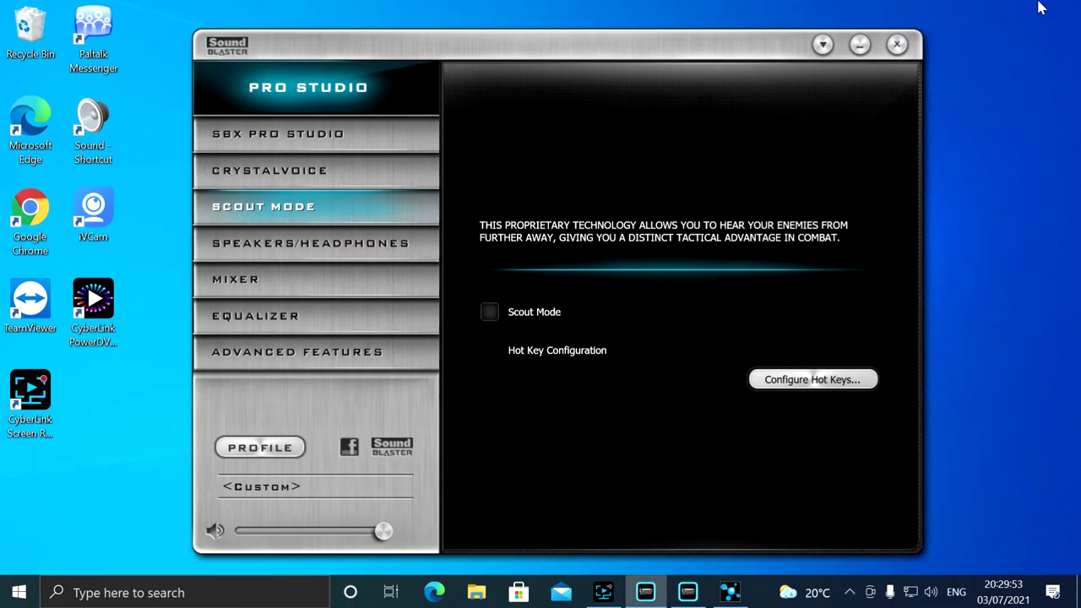
pyautogui.click(270, 46)
pyautogui.moveTo(270, 45); pyautogui.dragTo(254, 32)
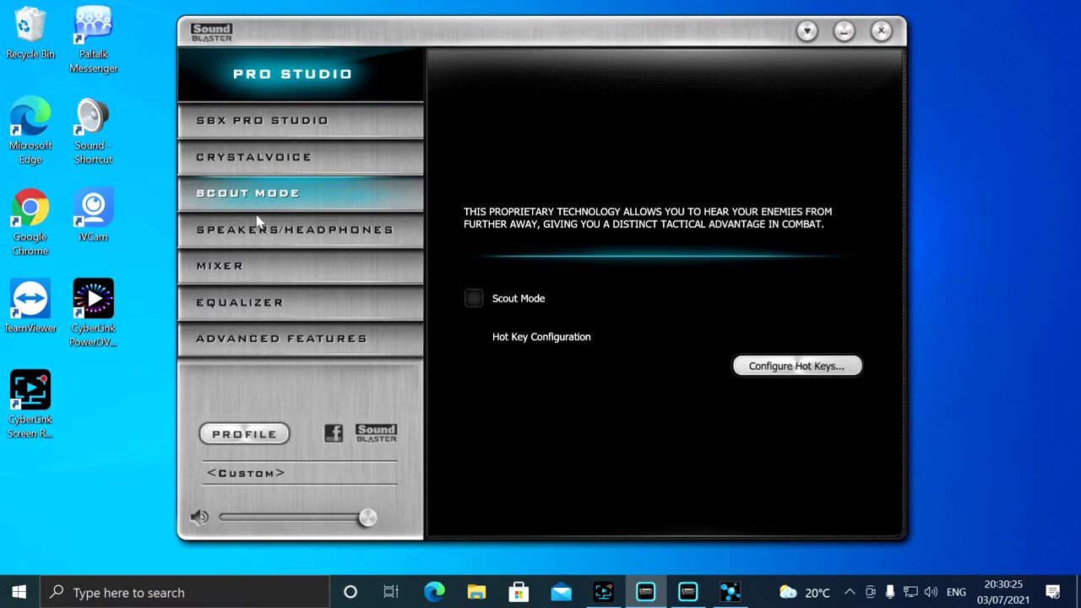
# - Open Google Chrome from the desktop and search Google for "omni creative"
pyautogui.doubleClick(21, 240)
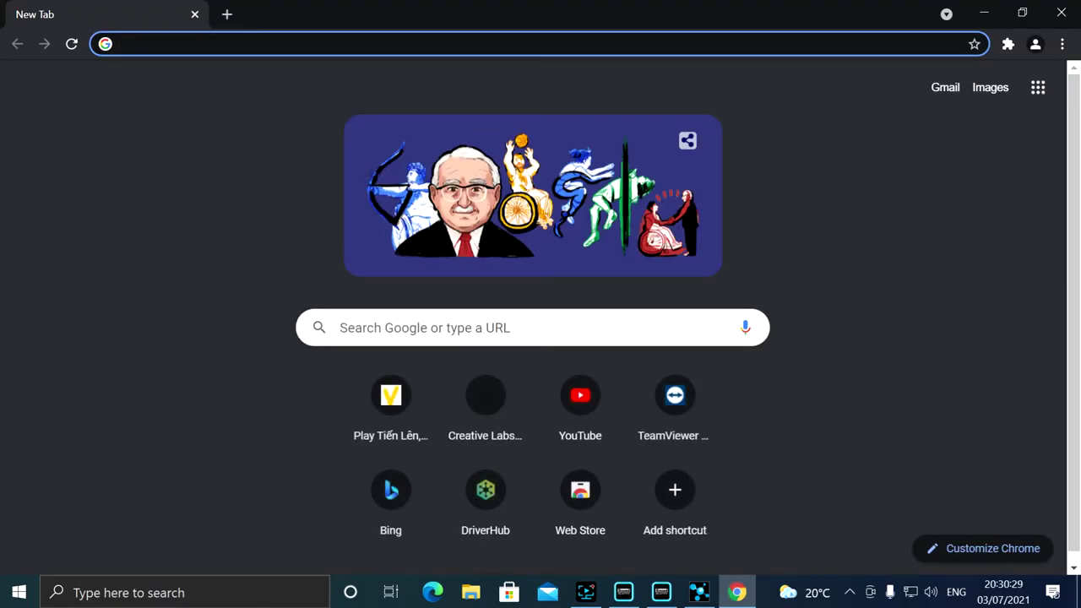
pyautogui.click(475, 41)
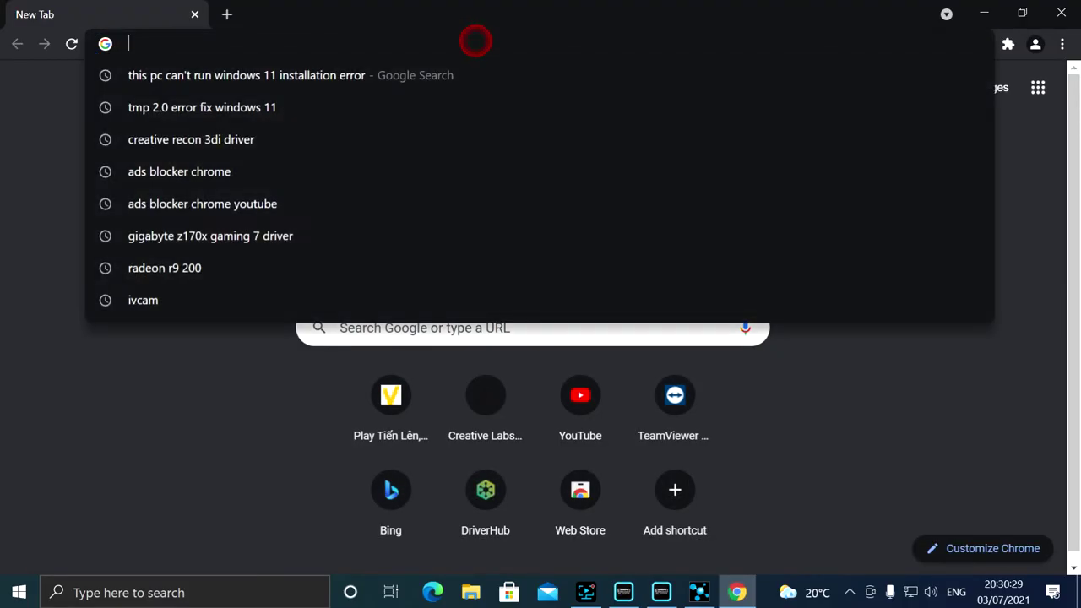
pyautogui.write('omni')
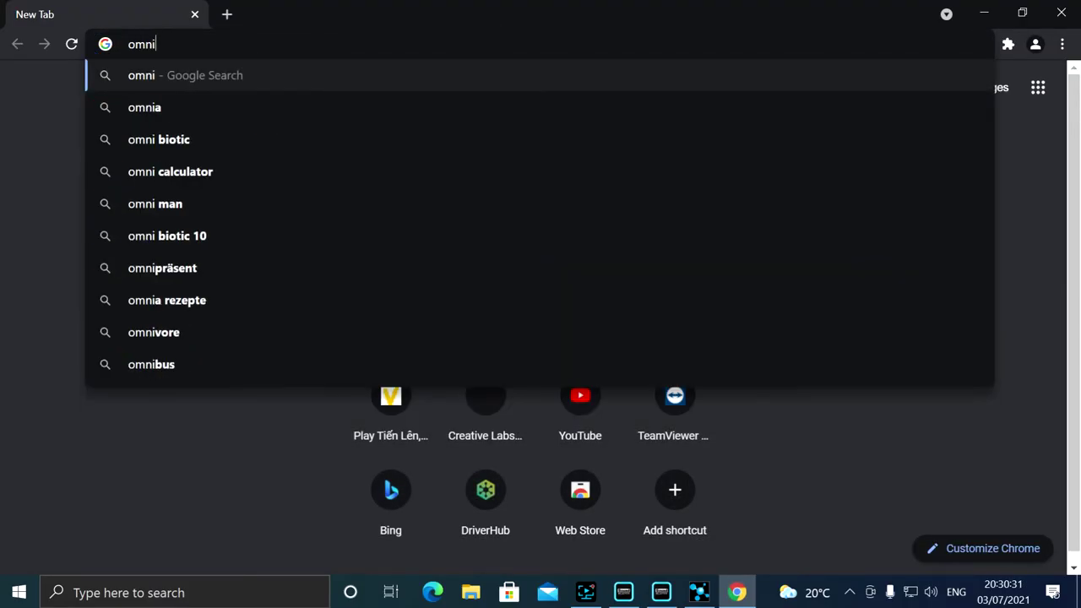
pyautogui.write(' creative')
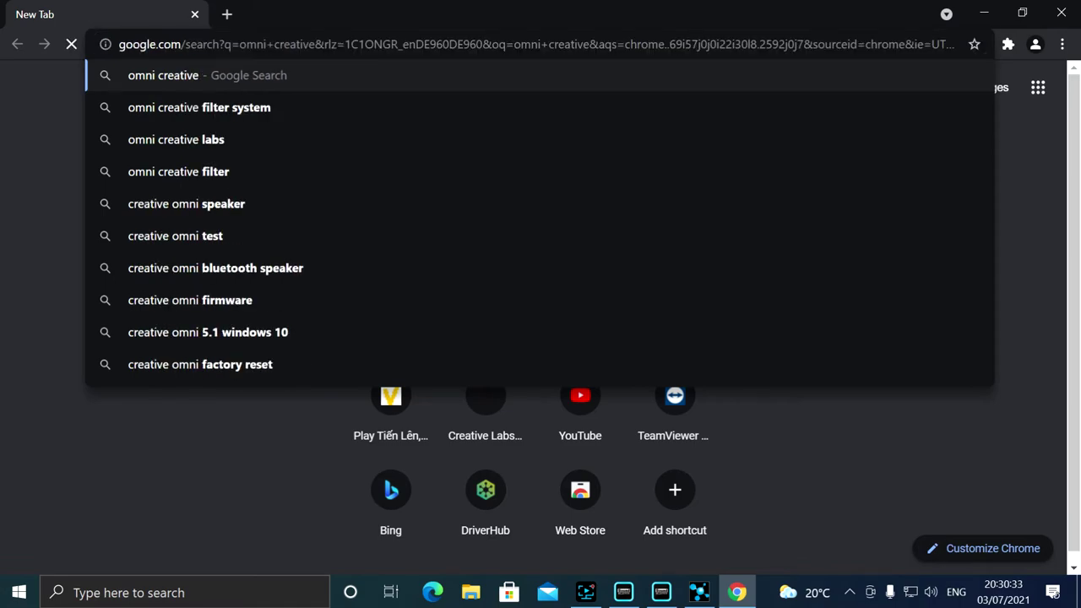
pyautogui.press('Return')
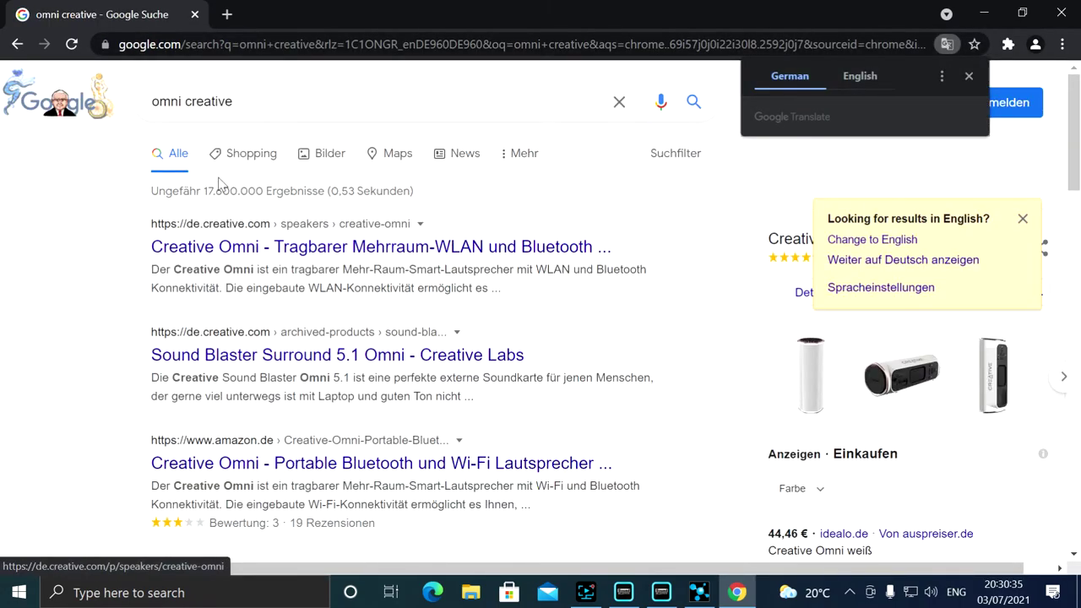
# - Show the image results for the search and look through them for the Sound Blaster Omni Surround 5.1 sound card
pyautogui.click(321, 150)
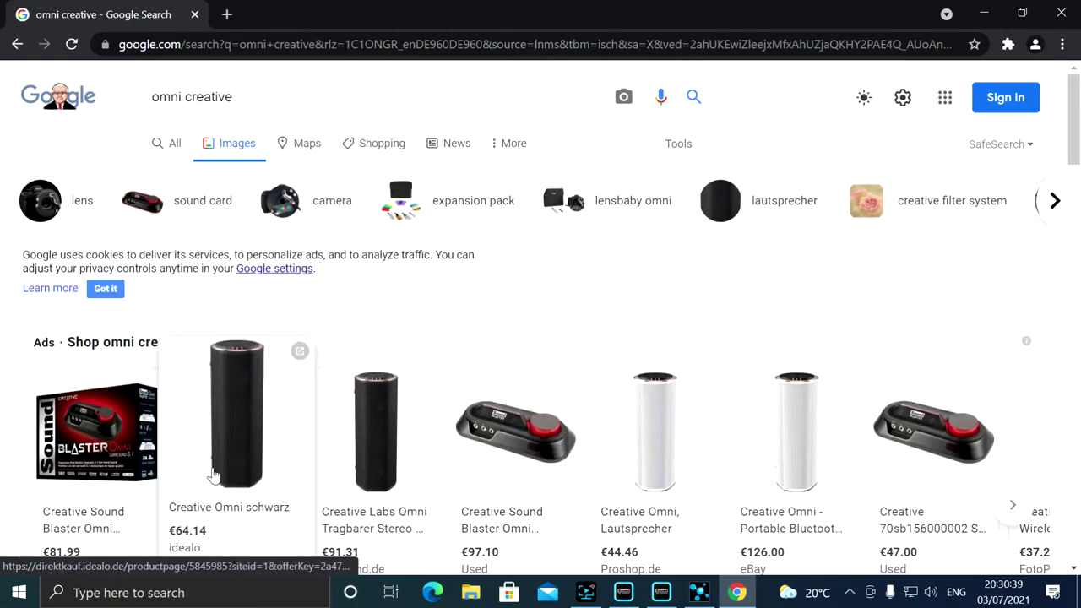
pyautogui.scroll(-2, 363, 372)
pyautogui.moveTo(87, 346)
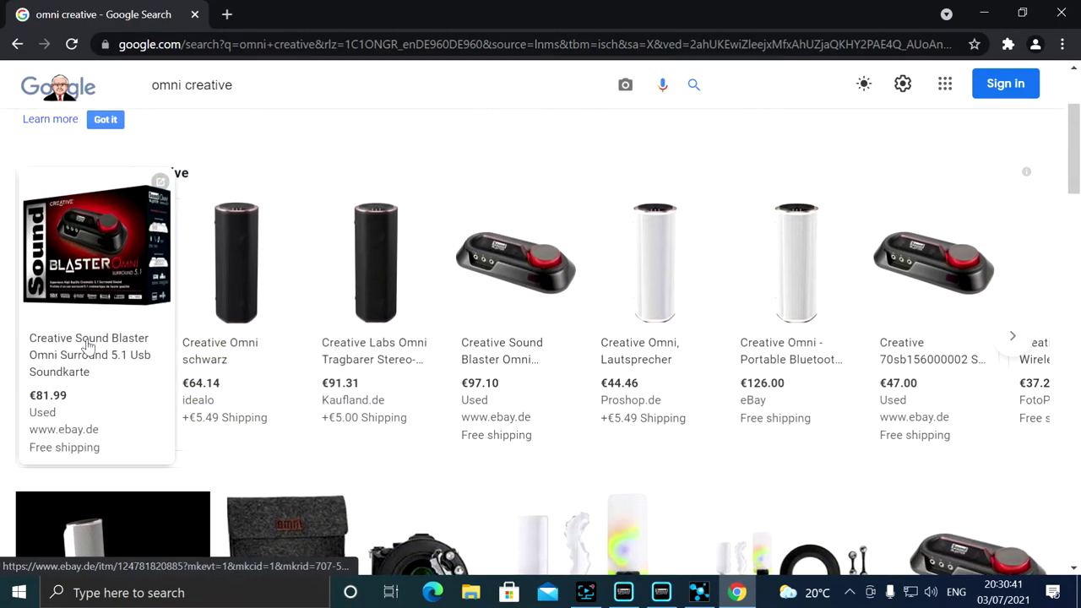
pyautogui.scroll(-1, 564, 330)
pyautogui.moveTo(563, 329)
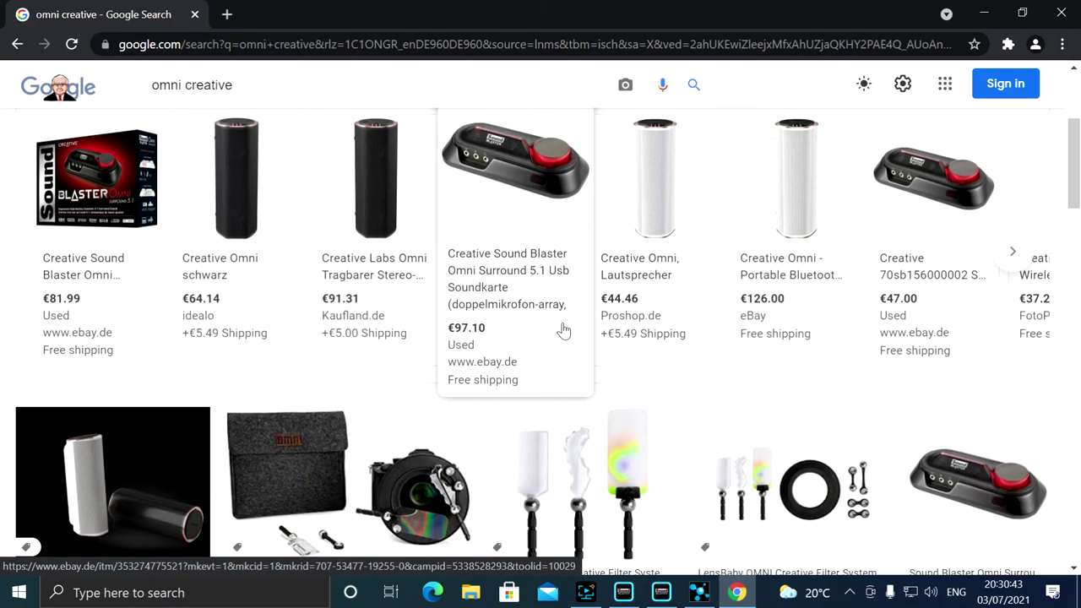
pyautogui.scroll(-1, 564, 329)
pyautogui.scroll(-2, 564, 330)
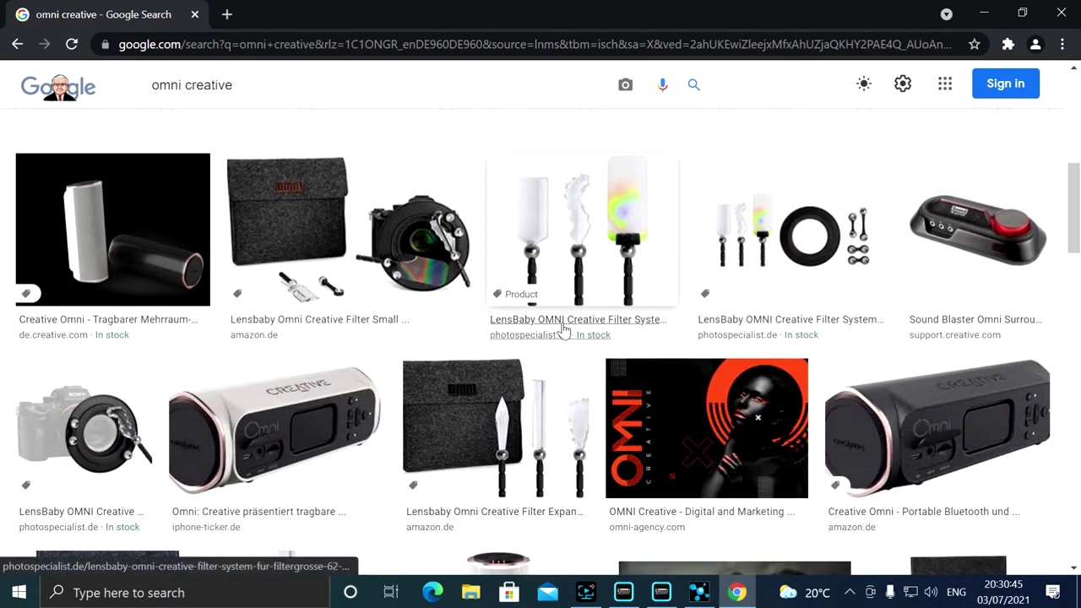
# - Look through the remaining image results and open the eBay listing for the Creative Sound Blaster Omni Surround 5.1
pyautogui.scroll(-1, 563, 329)
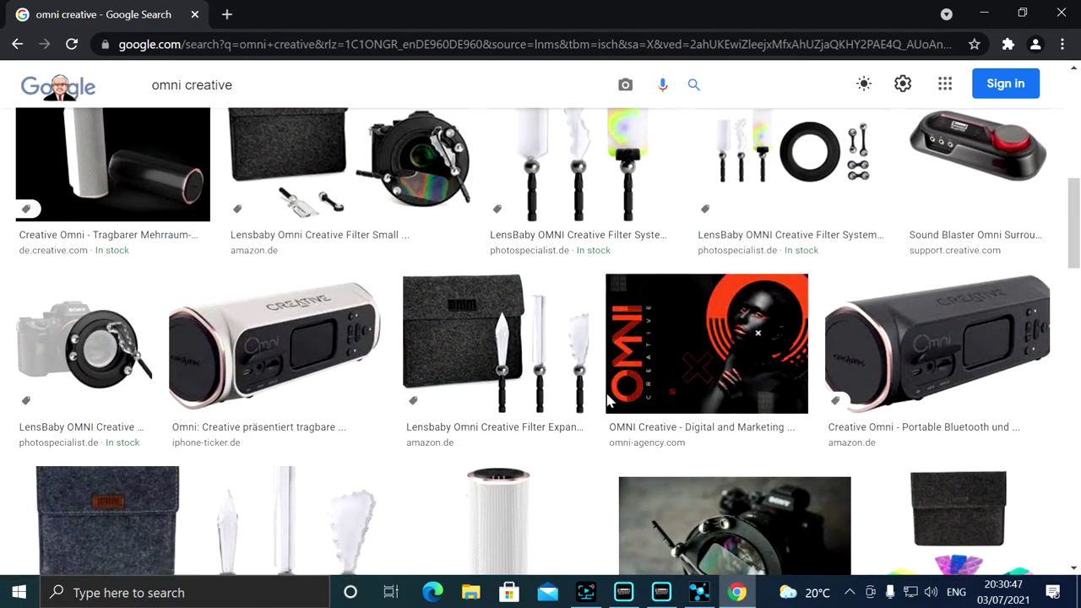
pyautogui.scroll(5, 598, 384)
pyautogui.click(505, 475)
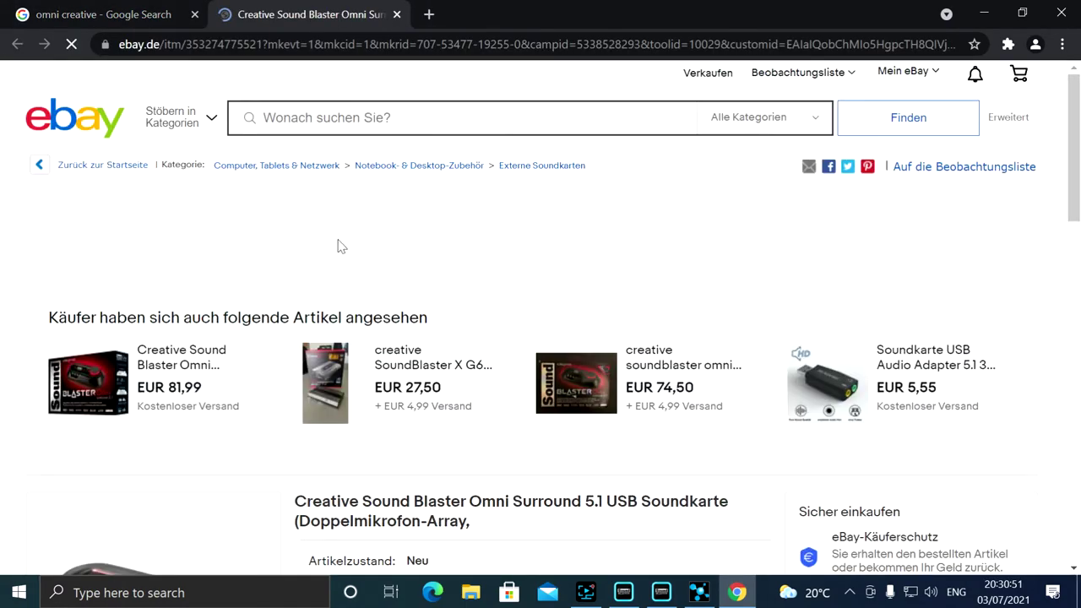
# - Open the related Creative Sound Blaster Omni listing priced EUR 81,99 and examine its product photo enlarged
pyautogui.click(93, 383)
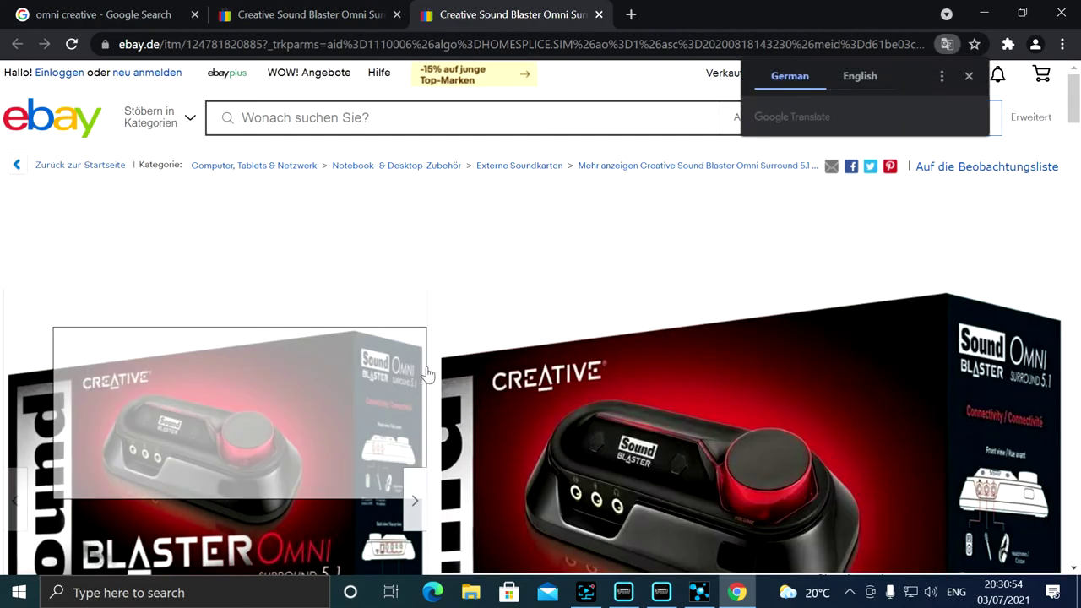
pyautogui.scroll(-2, 414, 380)
pyautogui.moveTo(253, 338)
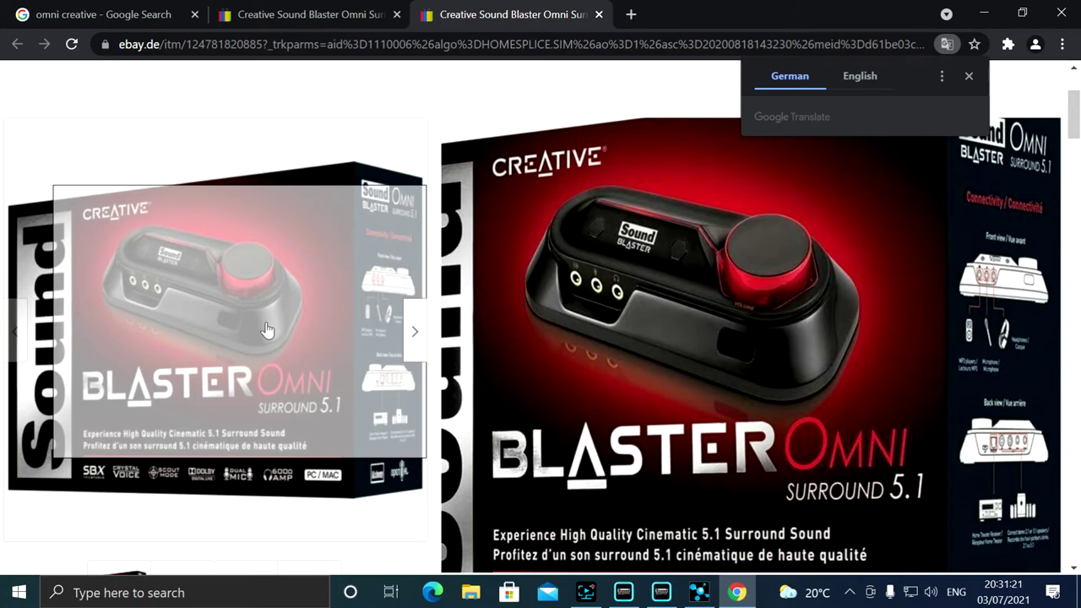
pyautogui.scroll(3, 267, 329)
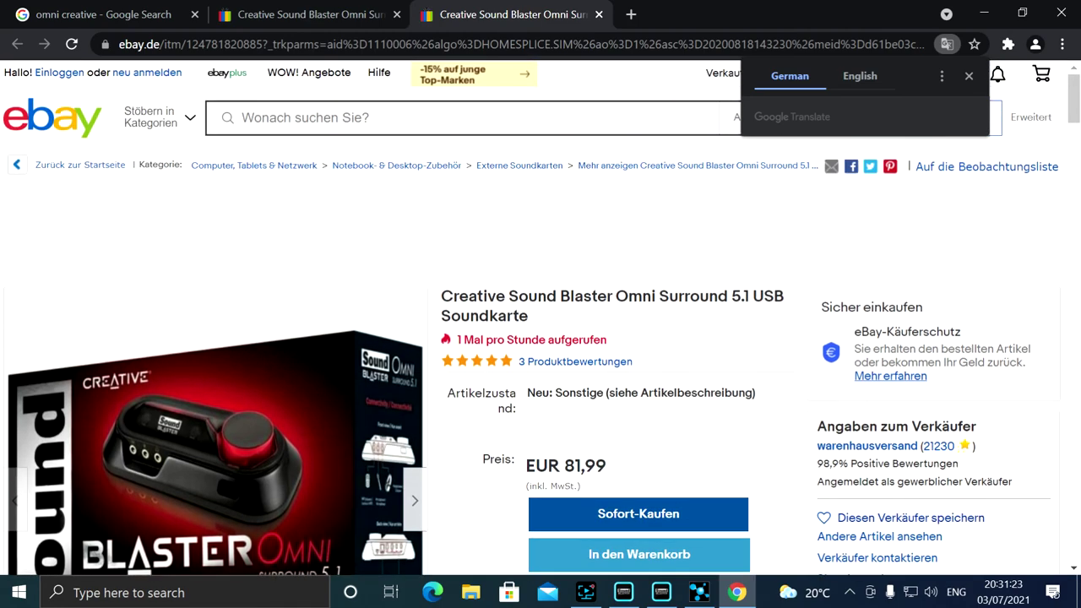
# - Search eBay for "creative surround 5.1 Pro"
pyautogui.click(343, 112)
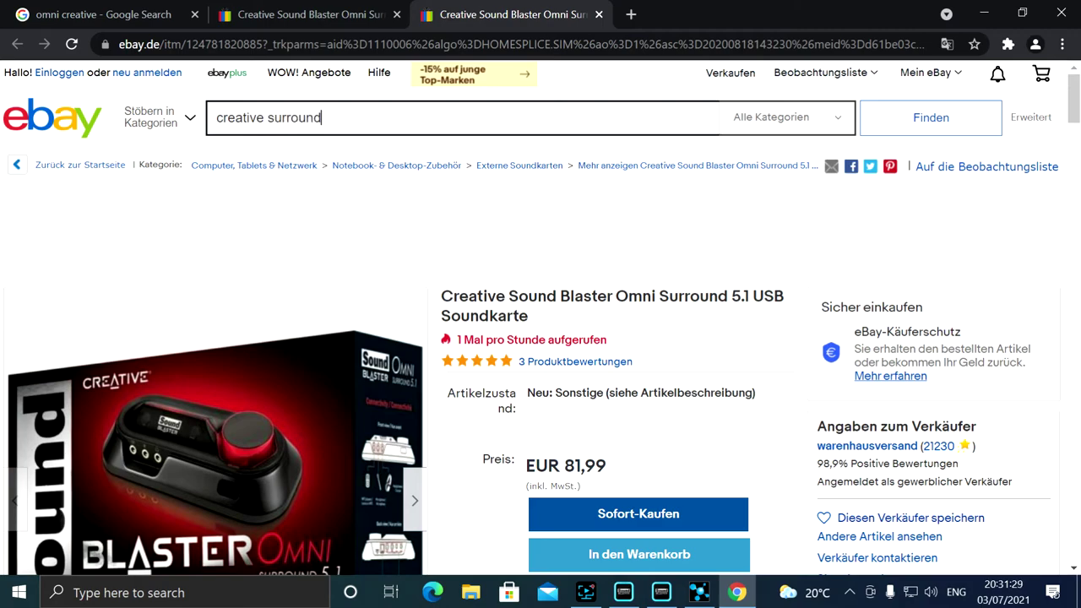
pyautogui.write('creative surround 5.1 Pro')
pyautogui.press('Return')
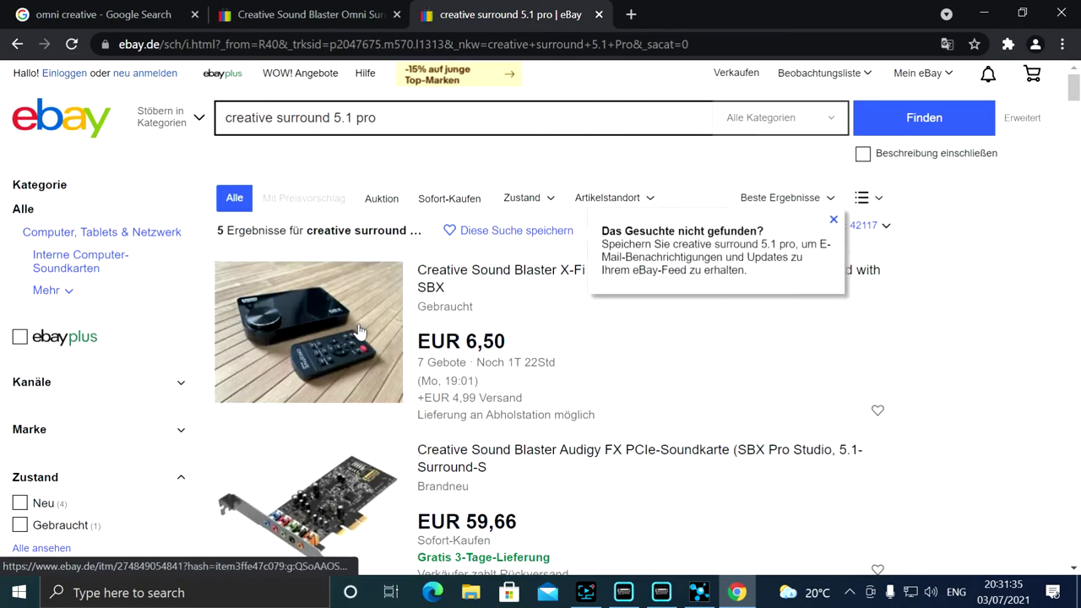
# - Look through the eBay results and open the international listing for the Creative Sound Blaster X-Fi Surround 5.1 Pro USB sound card
pyautogui.scroll(-7, 357, 328)
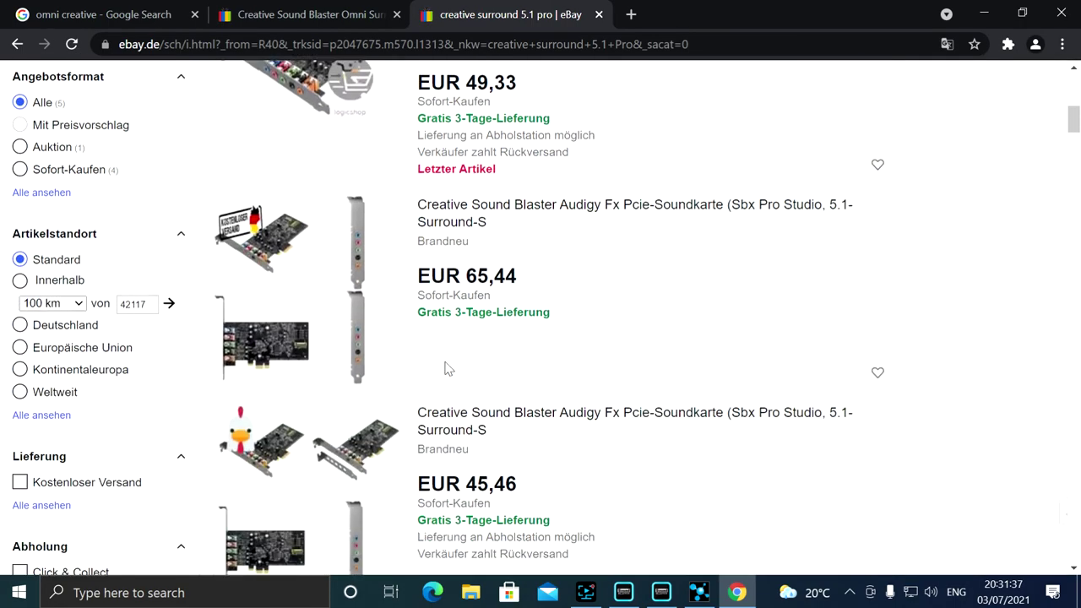
pyautogui.scroll(-5, 447, 369)
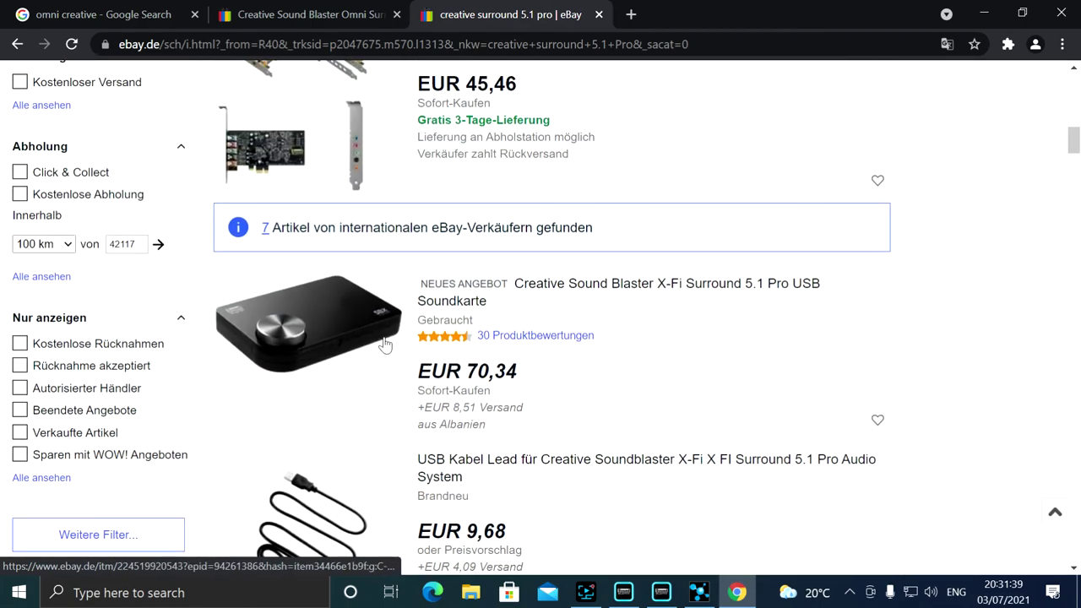
pyautogui.click(290, 353)
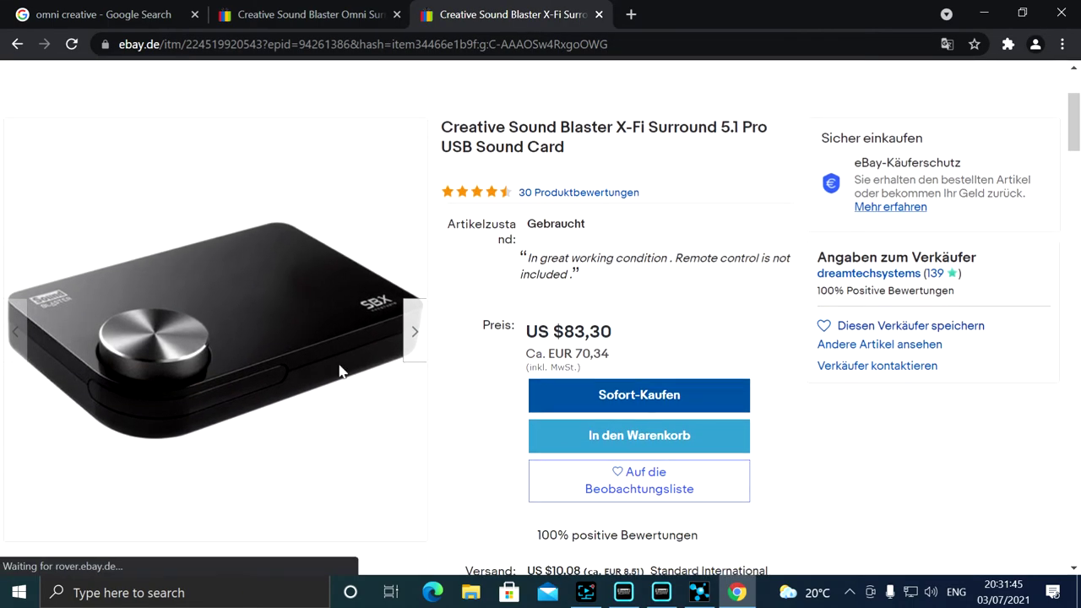